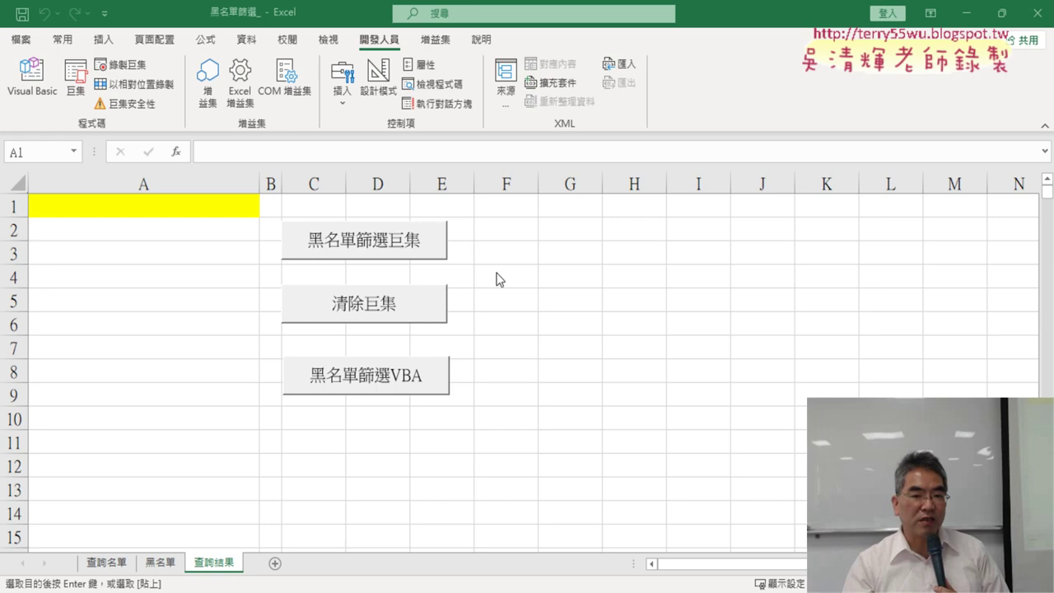
Inspect the COUNTIF formula in cell B2 of the 查詢名單 sheet.
click(104, 563)
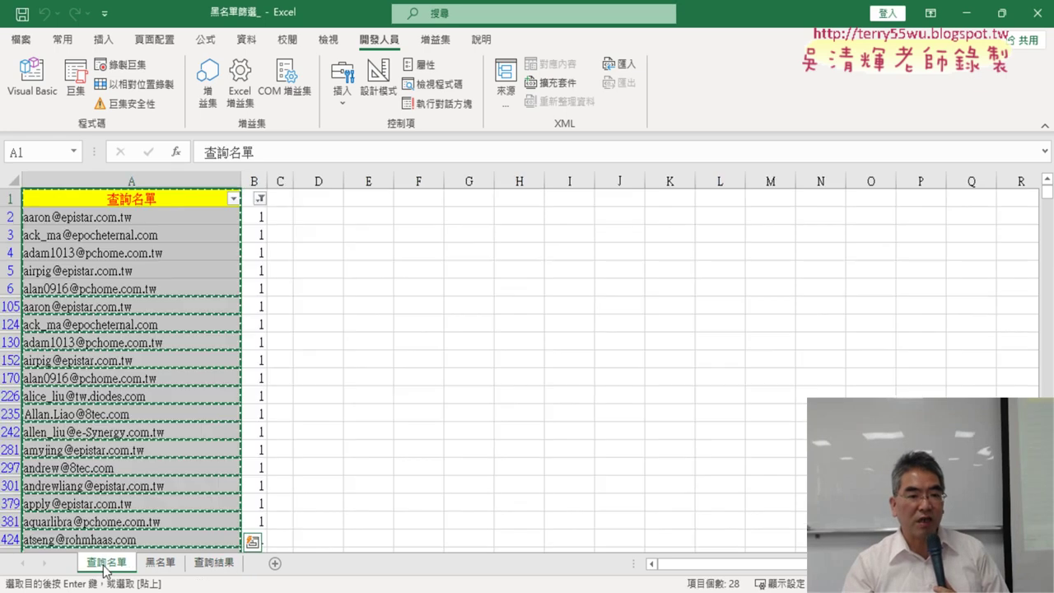
click(258, 217)
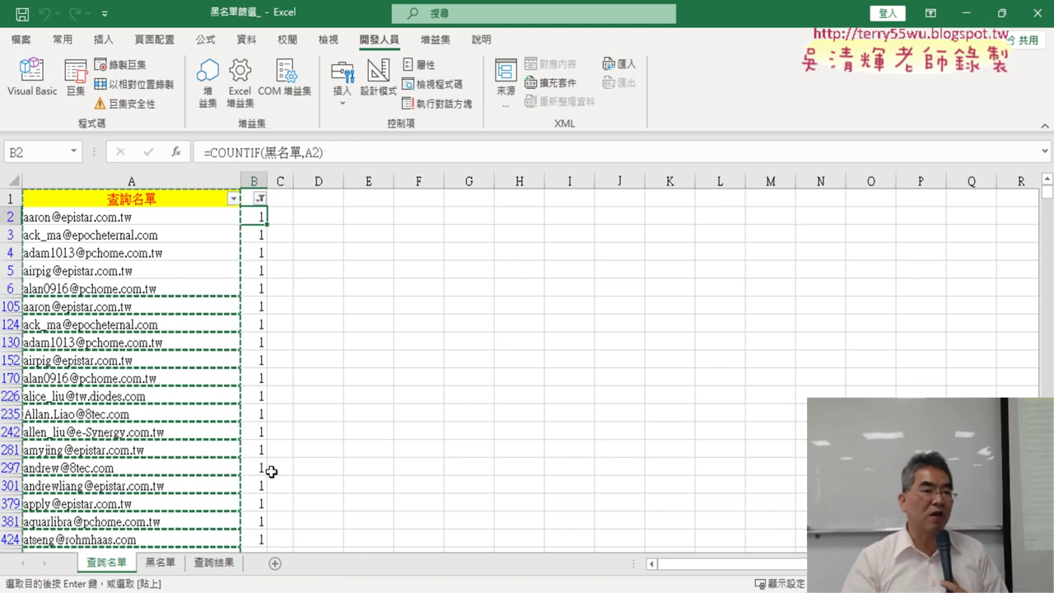
click(221, 567)
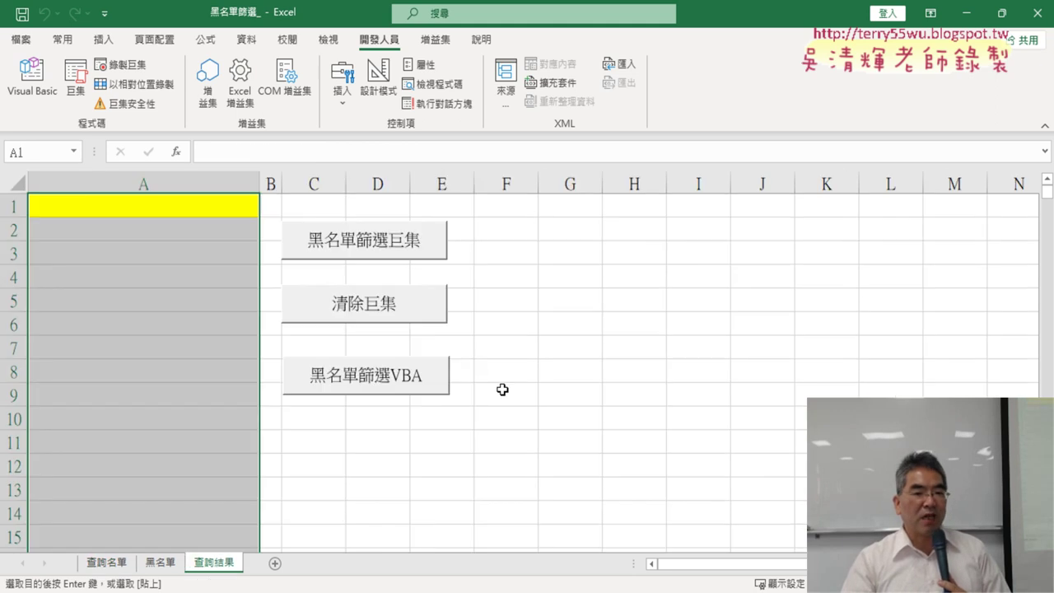
Run 黑名單篩選巨集 and 清除巨集 twice, then open Module1's code in the Visual Basic editor.
click(370, 239)
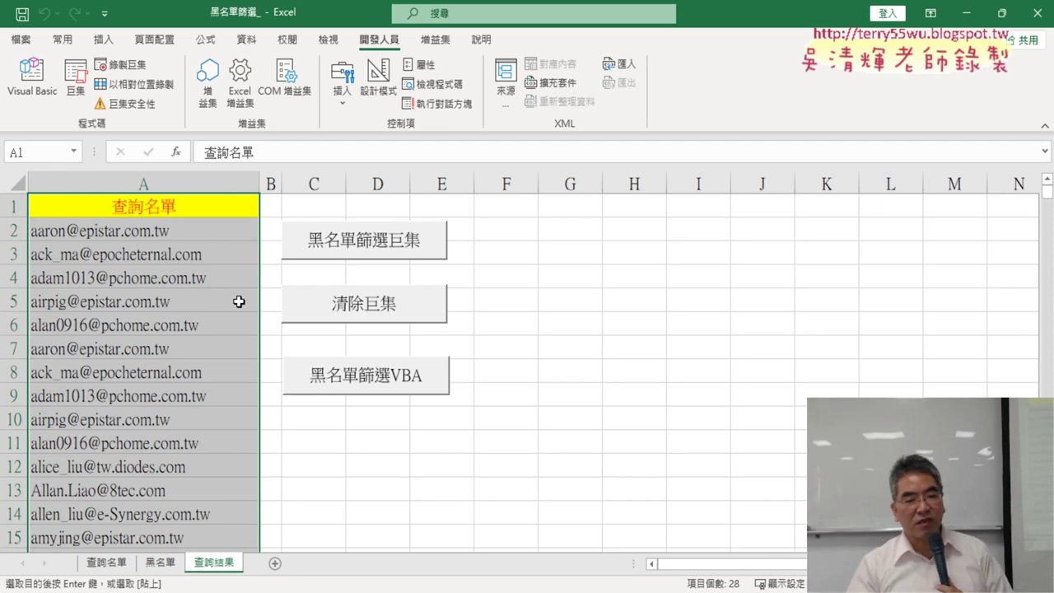
click(355, 303)
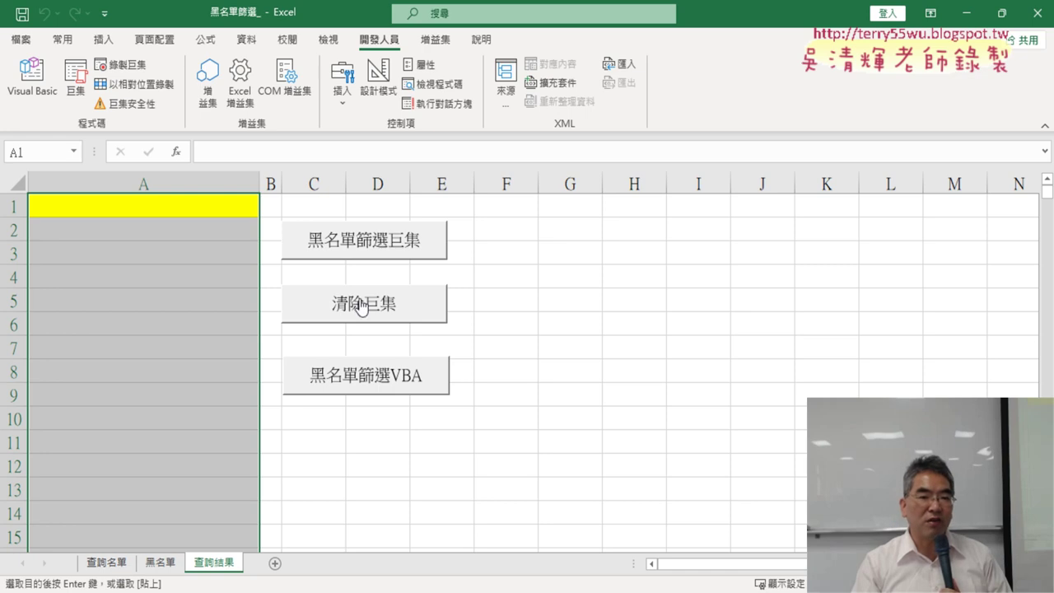
click(389, 254)
click(91, 568)
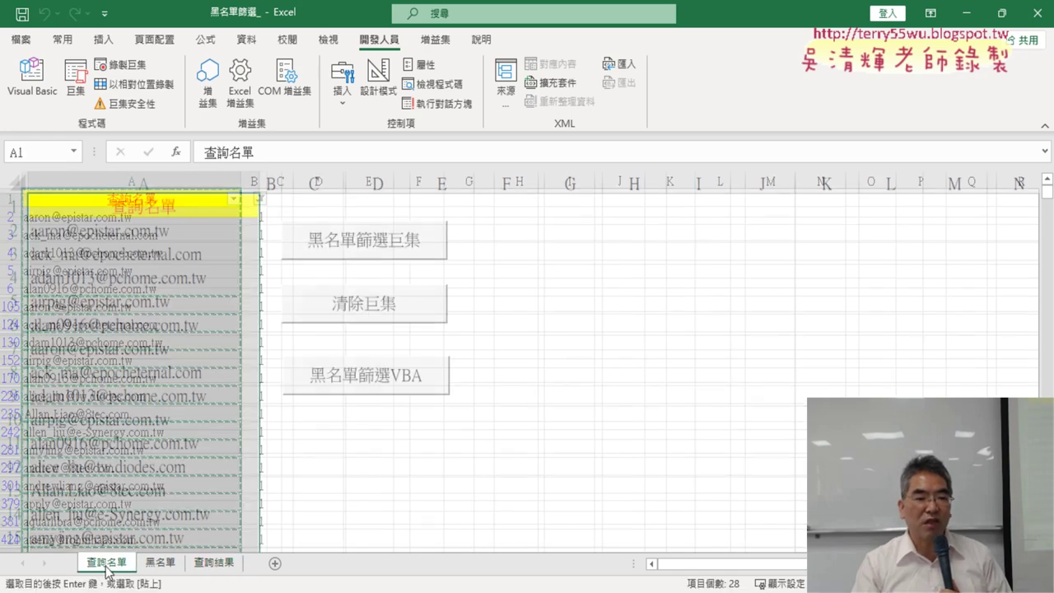
click(224, 564)
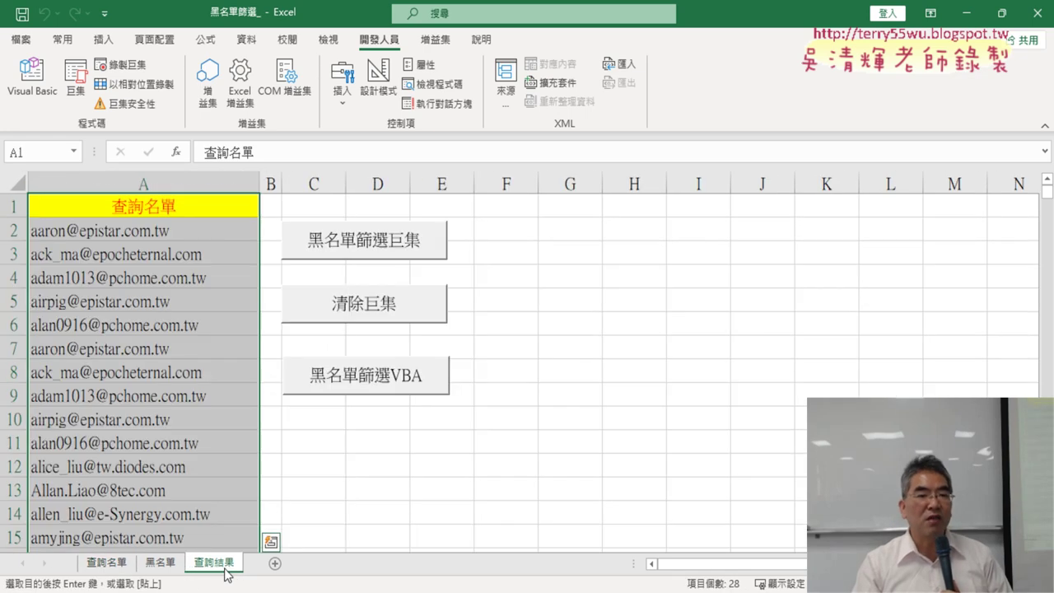
click(383, 315)
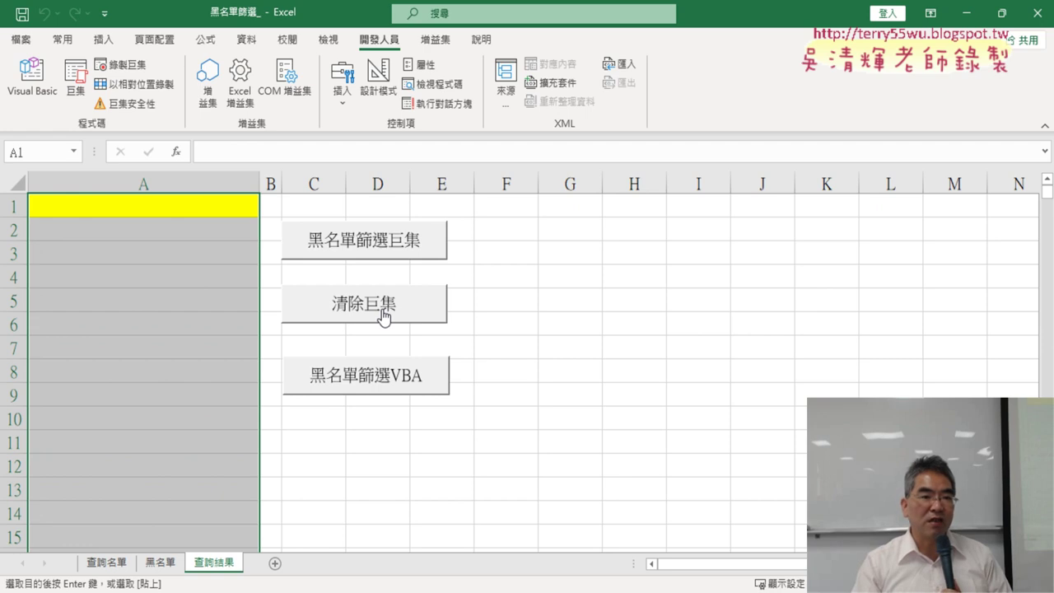
click(32, 78)
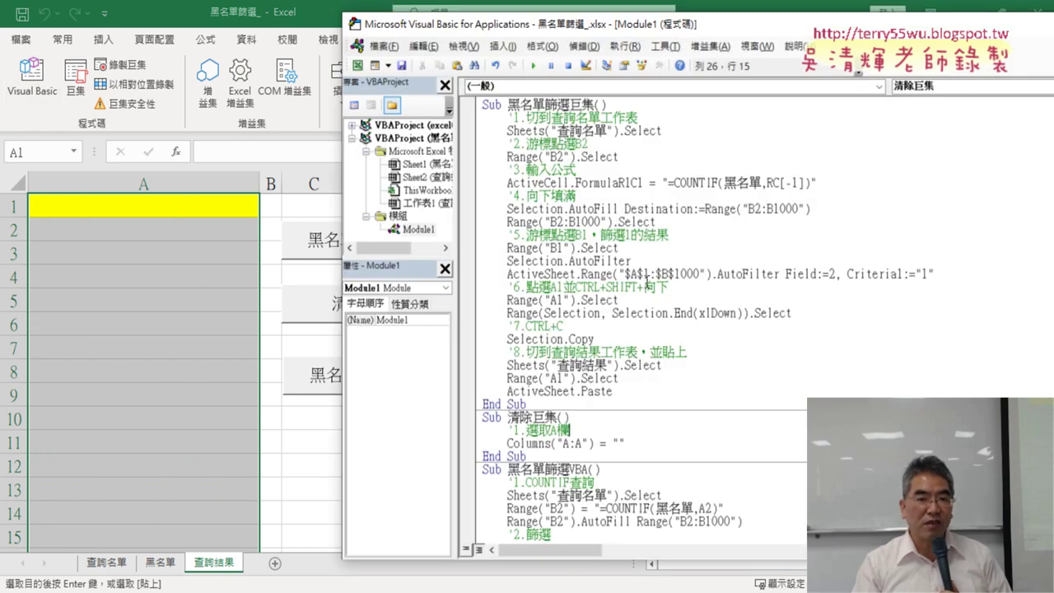
Insert an indented blank line right below Sub 黑名單篩選巨集().
click(655, 100)
key(Return)
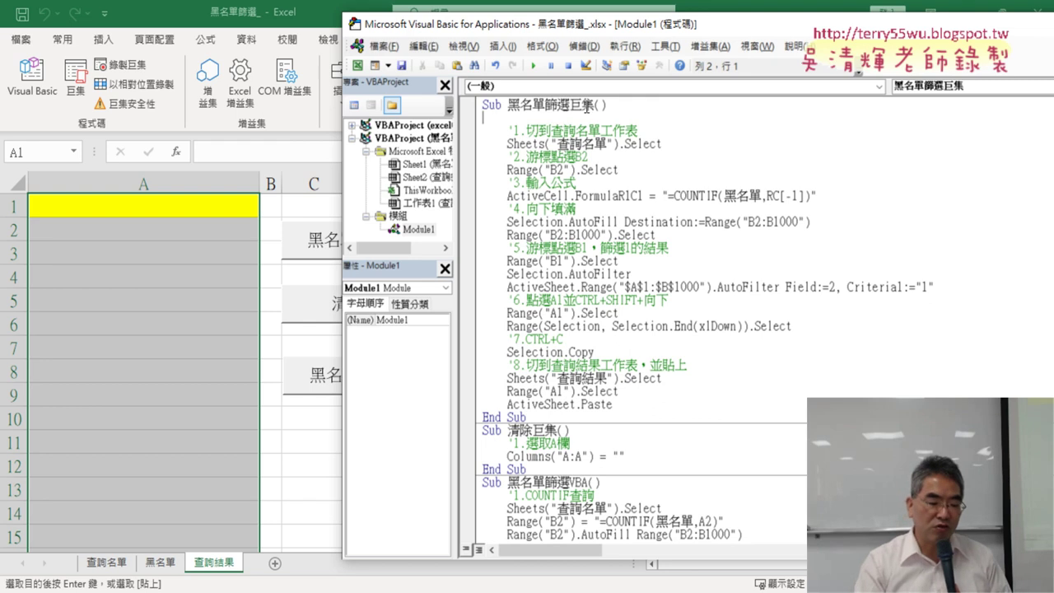
key(Tab)
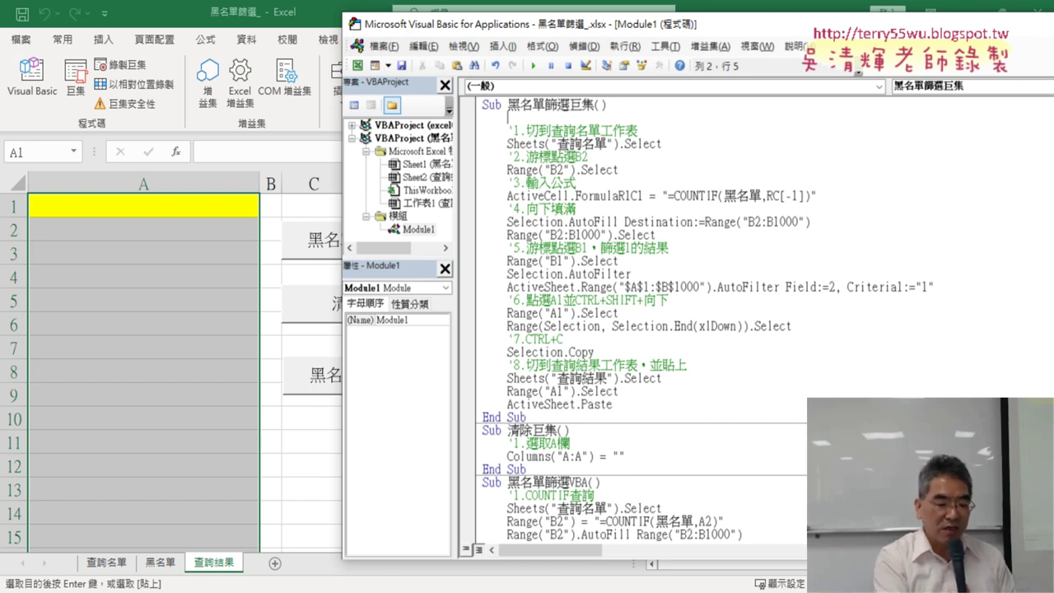
Type application.s on the new line so IntelliSense suggests ScreenUpdating.
text(a)
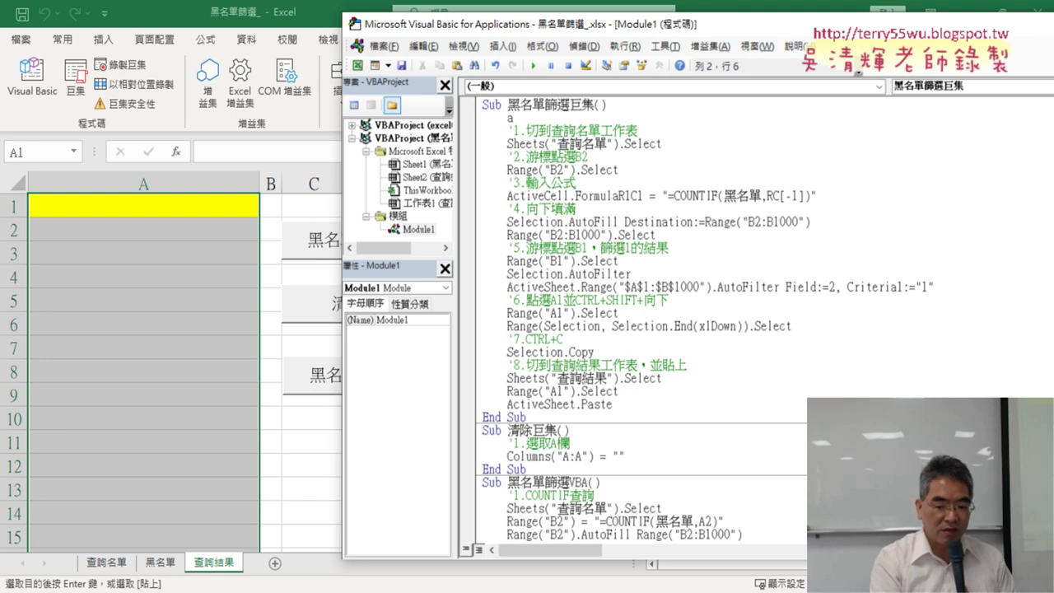
text(ppl)
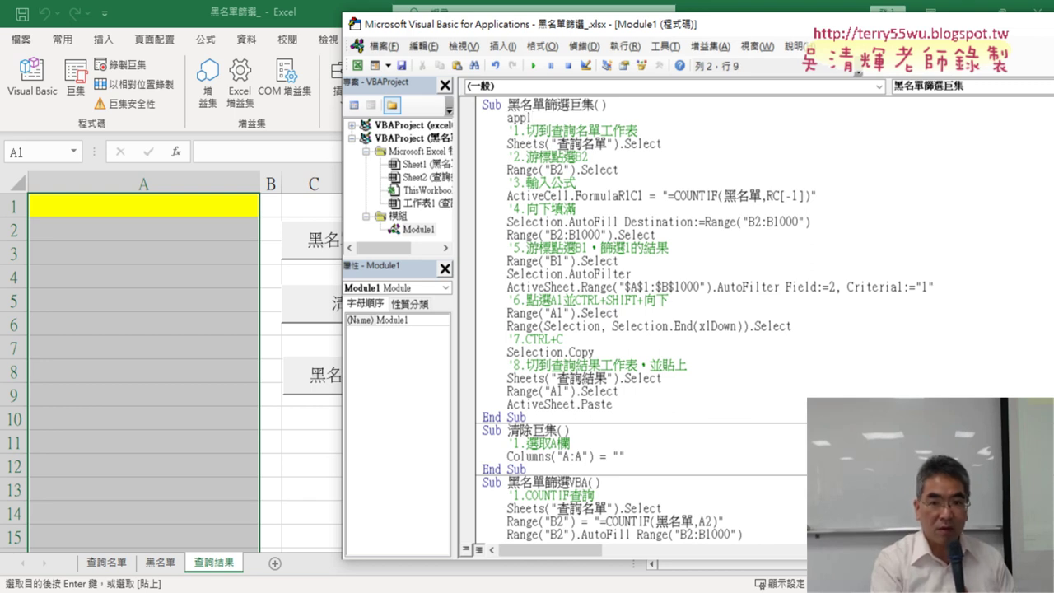
text(i)
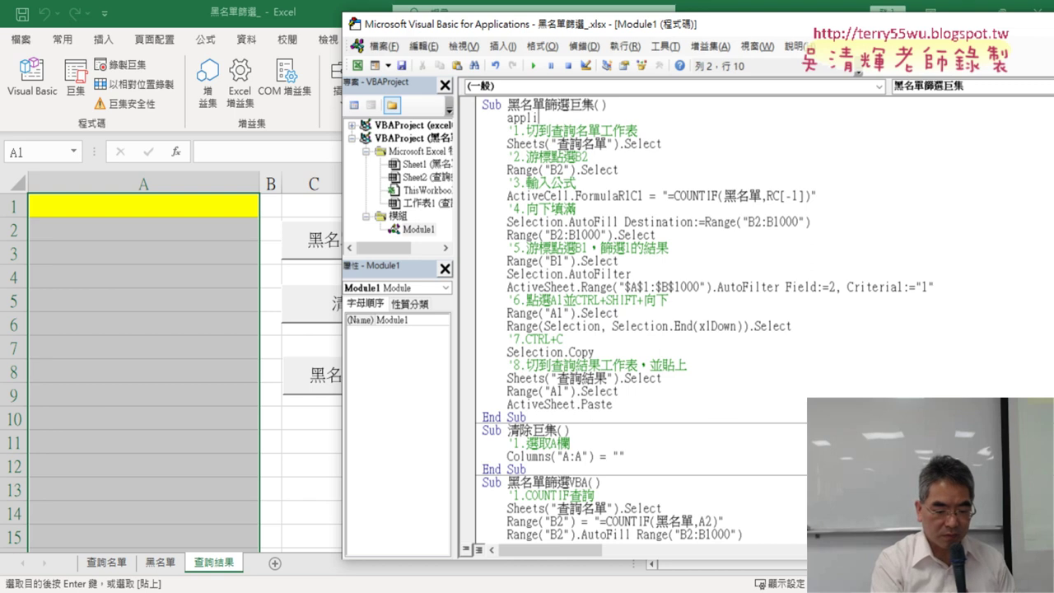
text(cation)
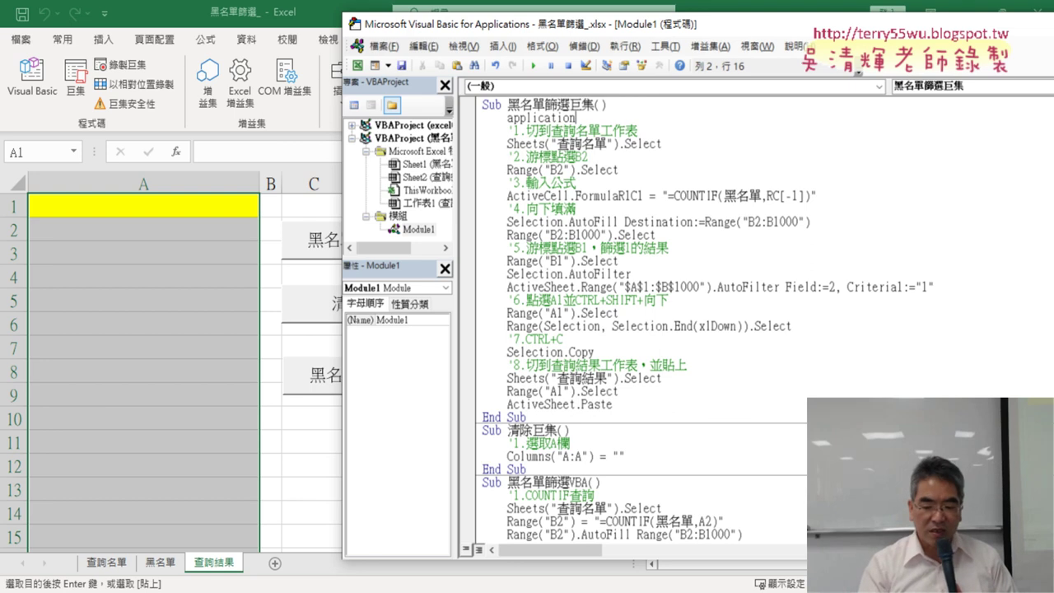
text(.)
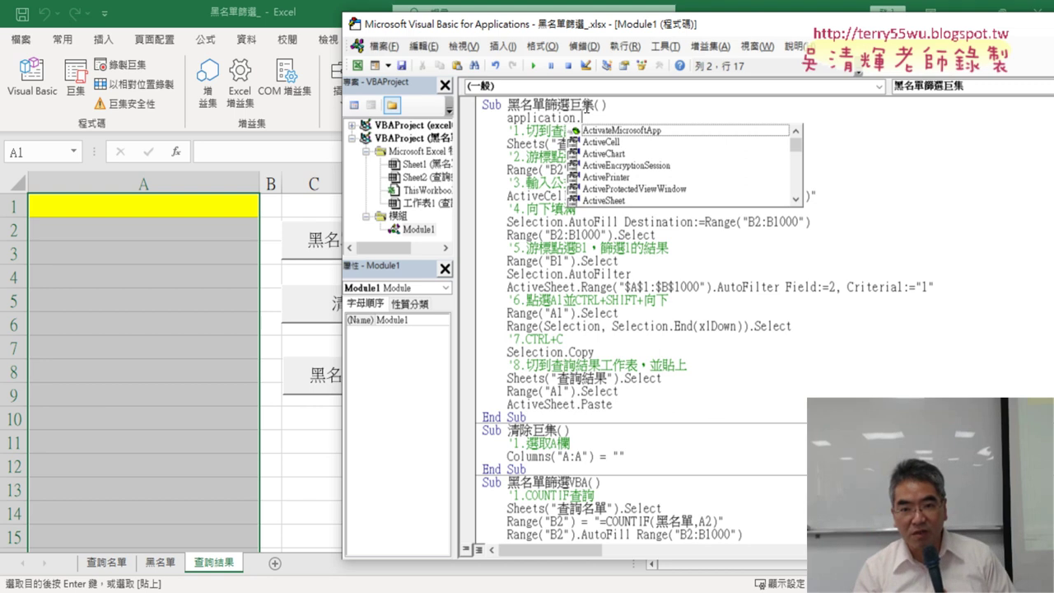
key(BackSpace)
text(.)
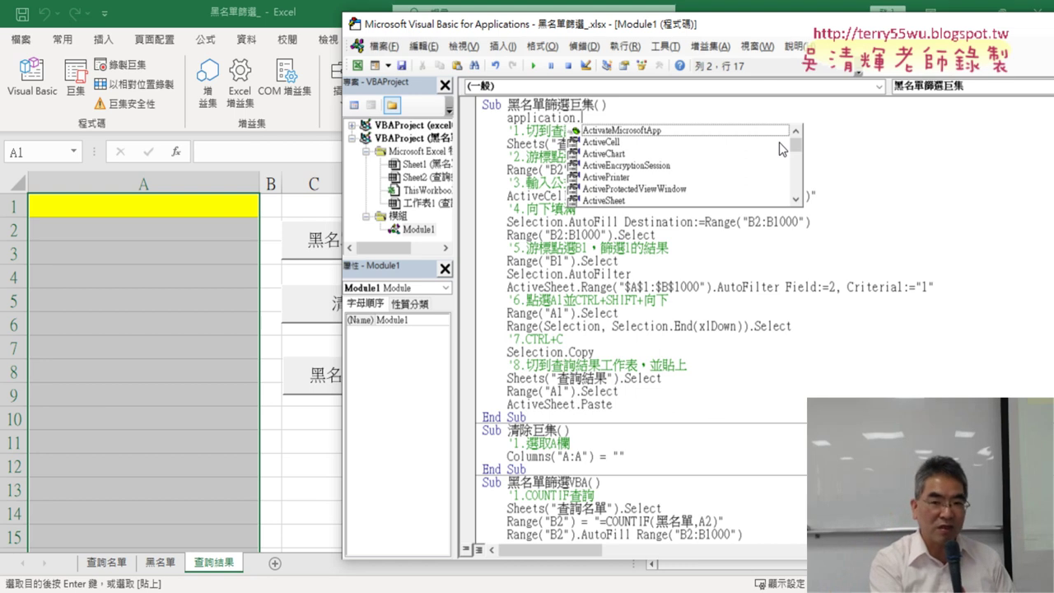
text(s)
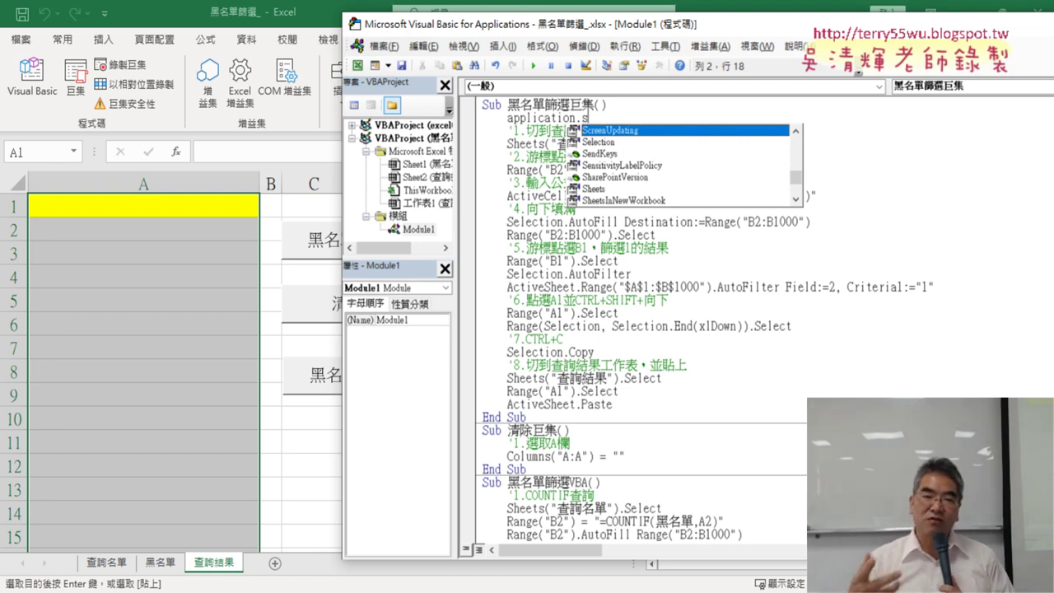
Complete the line as Application.ScreenUpdating = False using IntelliSense and commit it.
double_click(637, 131)
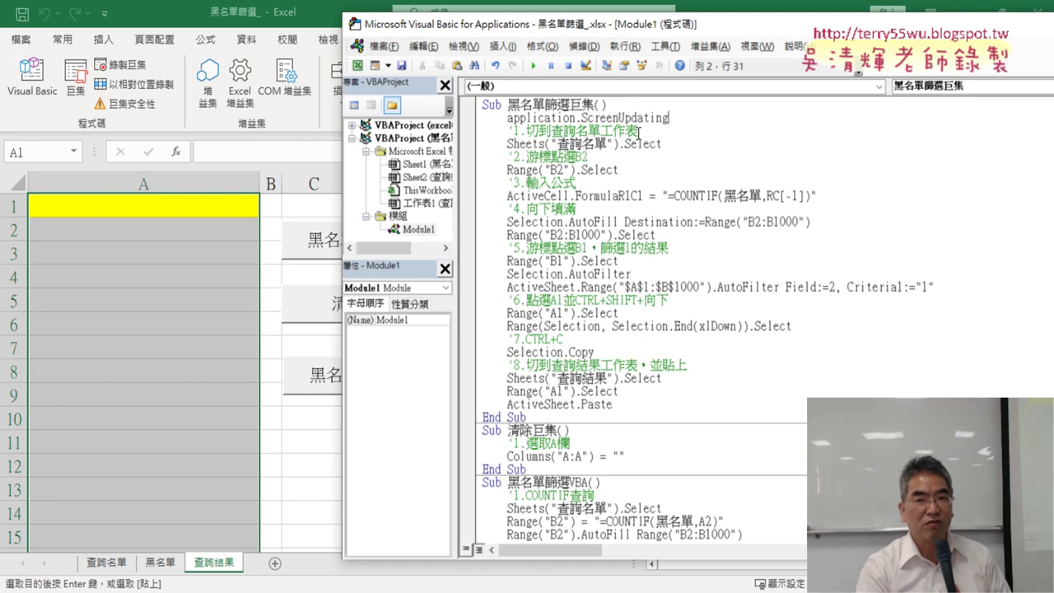
text(=)
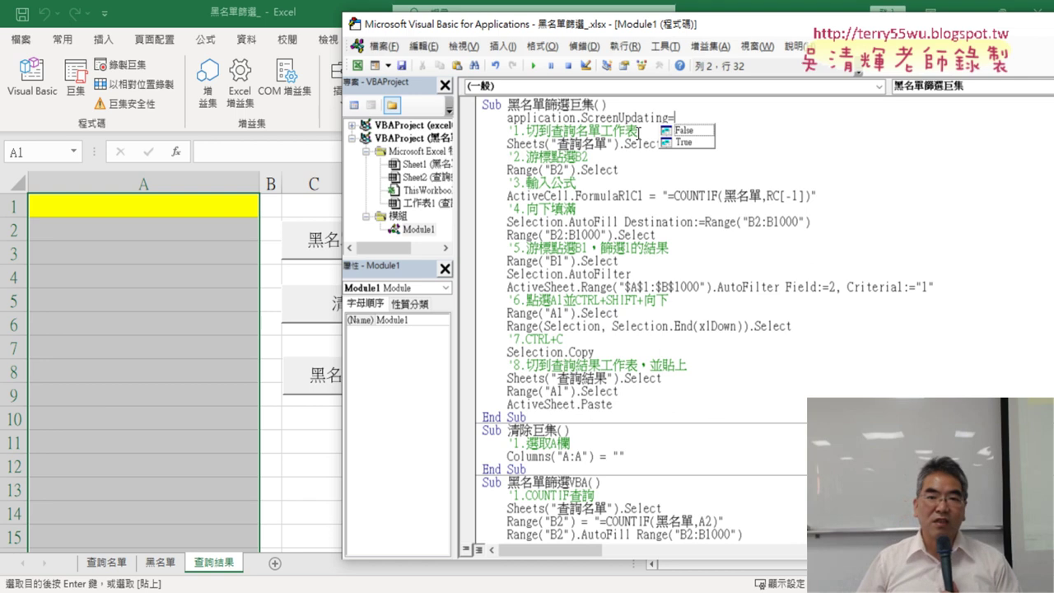
key(Down)
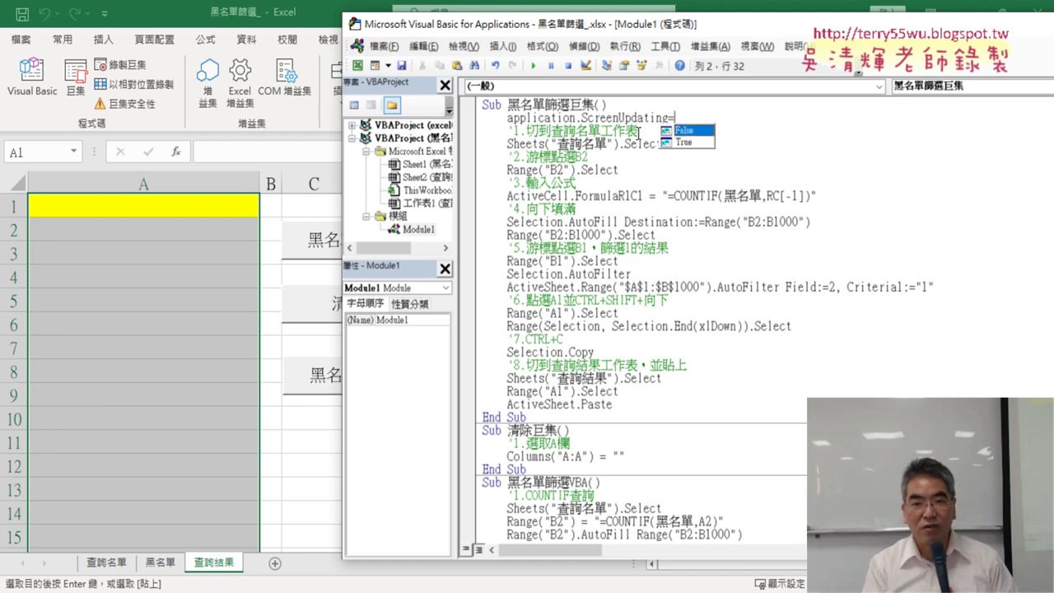
key(Down)
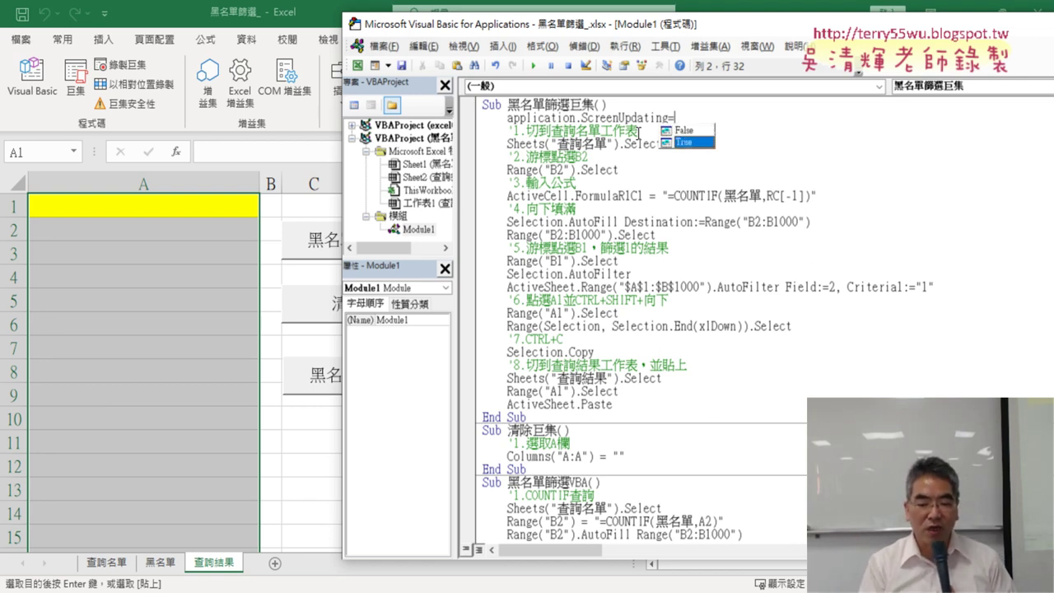
key(Up)
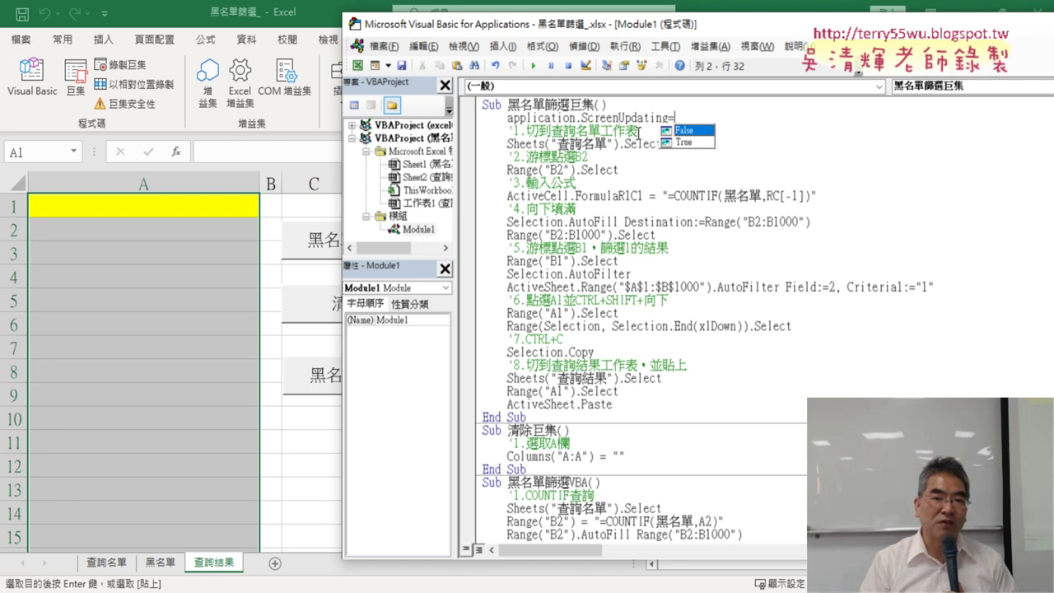
double_click(705, 129)
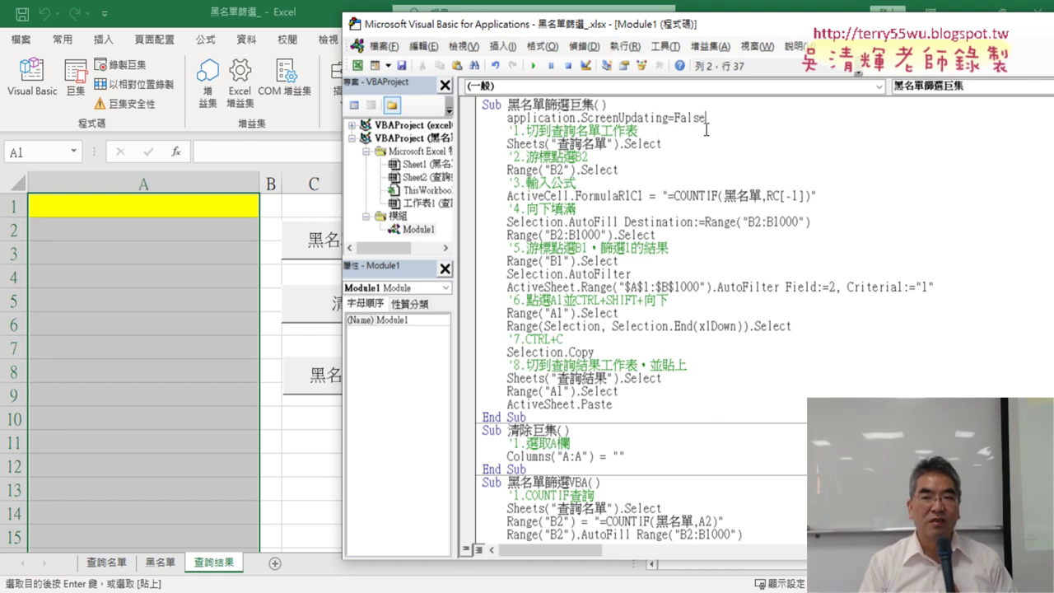
click(802, 346)
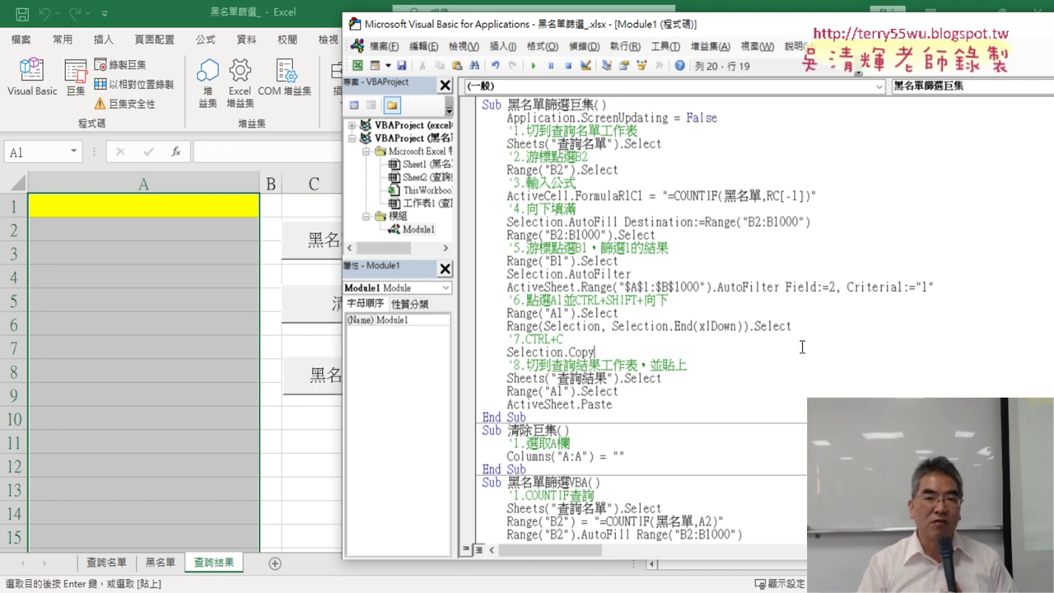
Review the new ScreenUpdating statement against the Sheets("查詢名單").Select line.
drag(718, 118, 508, 121)
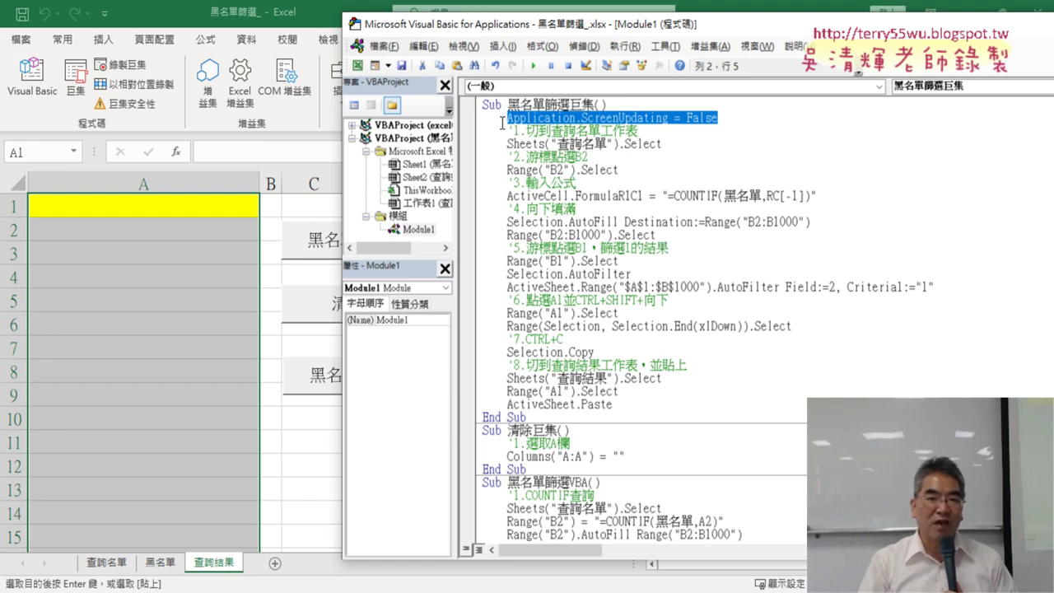
drag(506, 145, 664, 144)
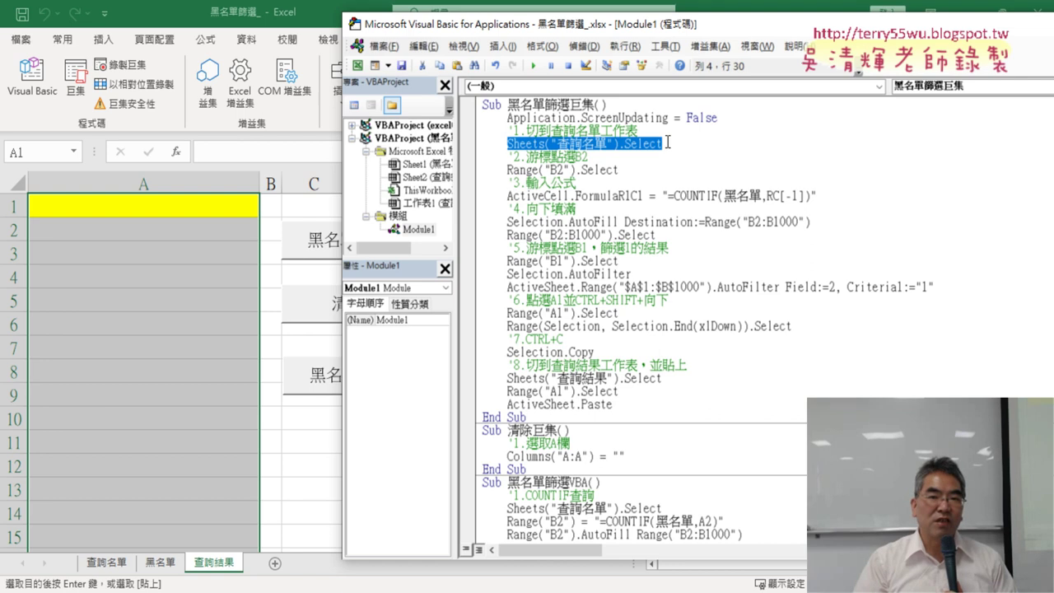
drag(506, 117, 712, 121)
key(ctrl+c)
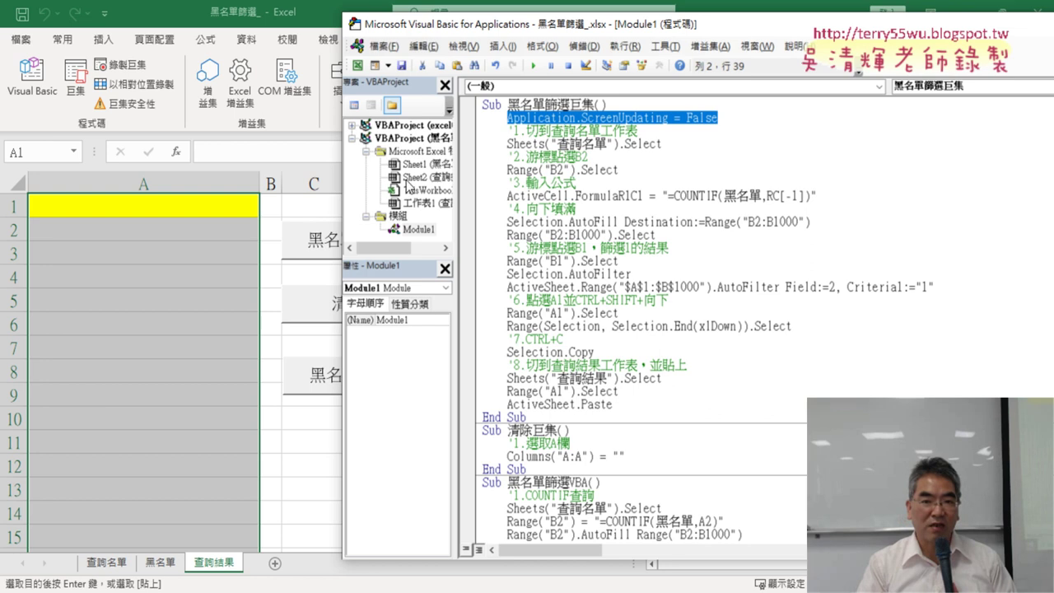
Back in Excel, alternate 黑名單篩選巨集 and 清除巨集 until column A holds the filtered list.
click(279, 210)
click(401, 251)
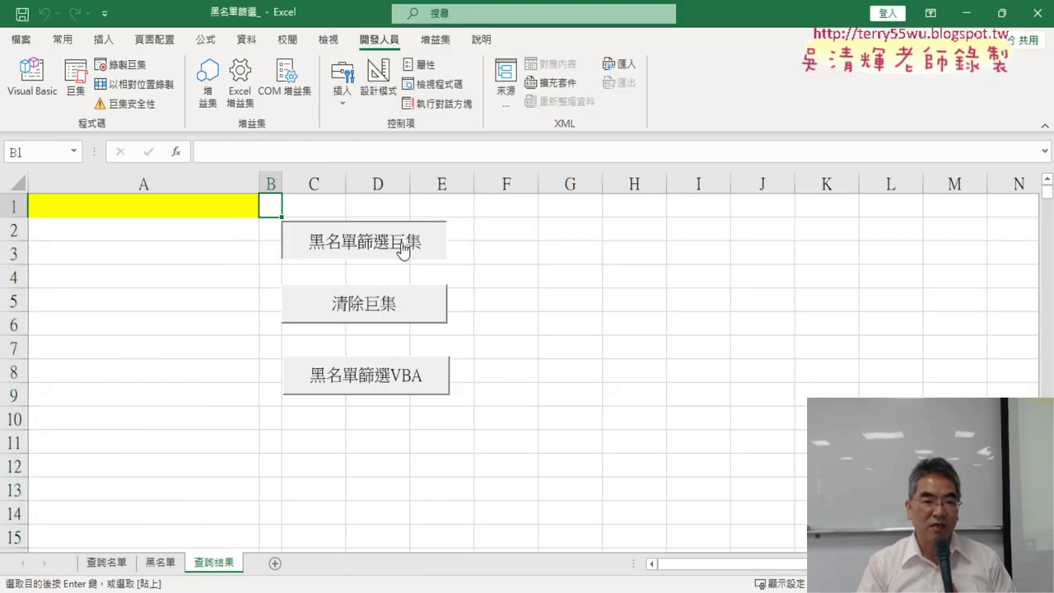
click(389, 318)
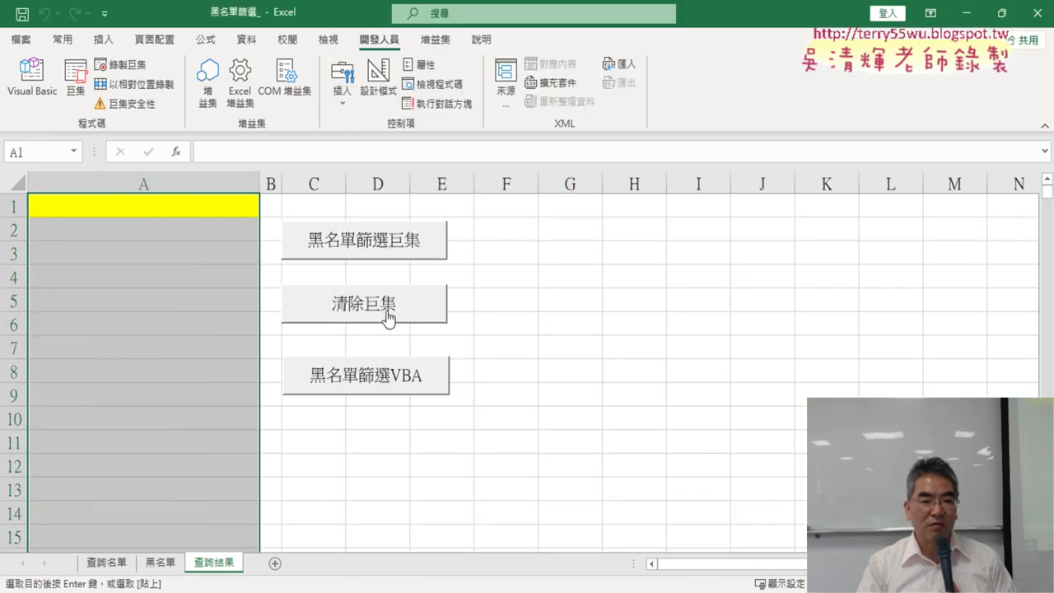
click(391, 253)
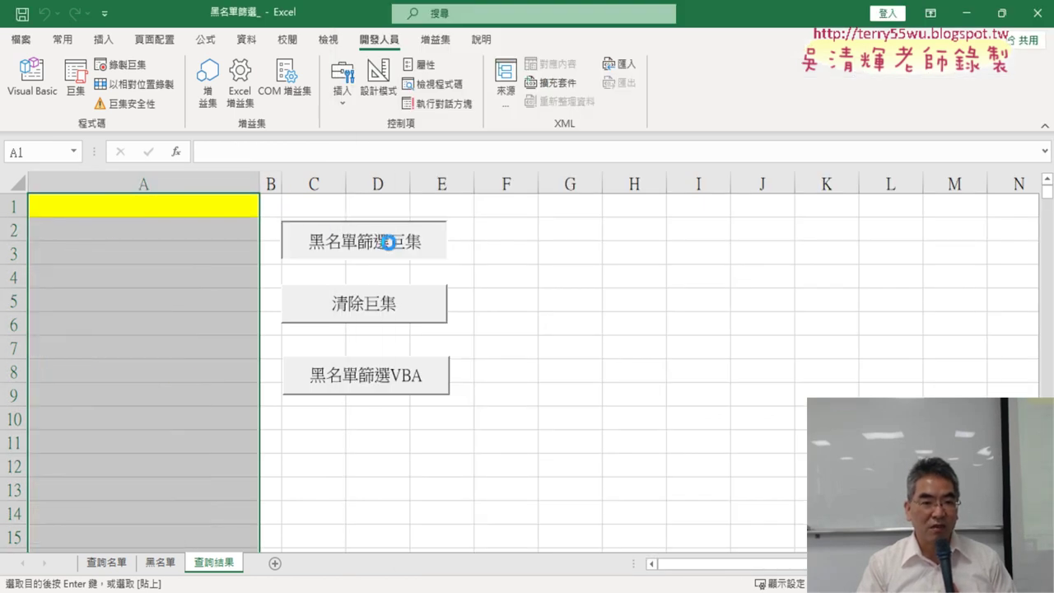
click(379, 306)
click(365, 241)
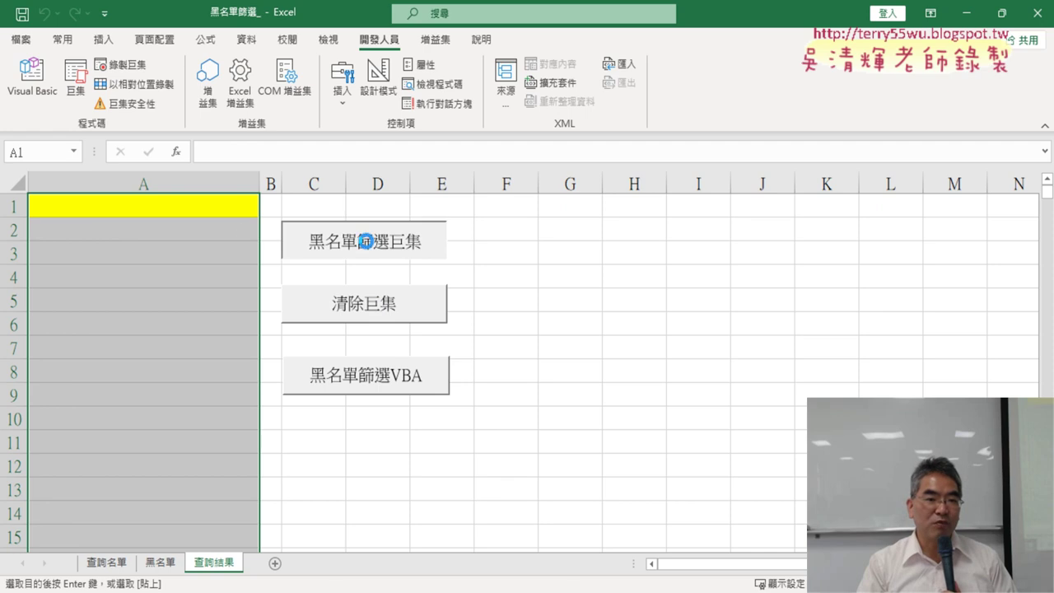
Test 黑名單篩選巨集 several times, clearing column A with 清除巨集 between runs.
click(384, 320)
click(379, 251)
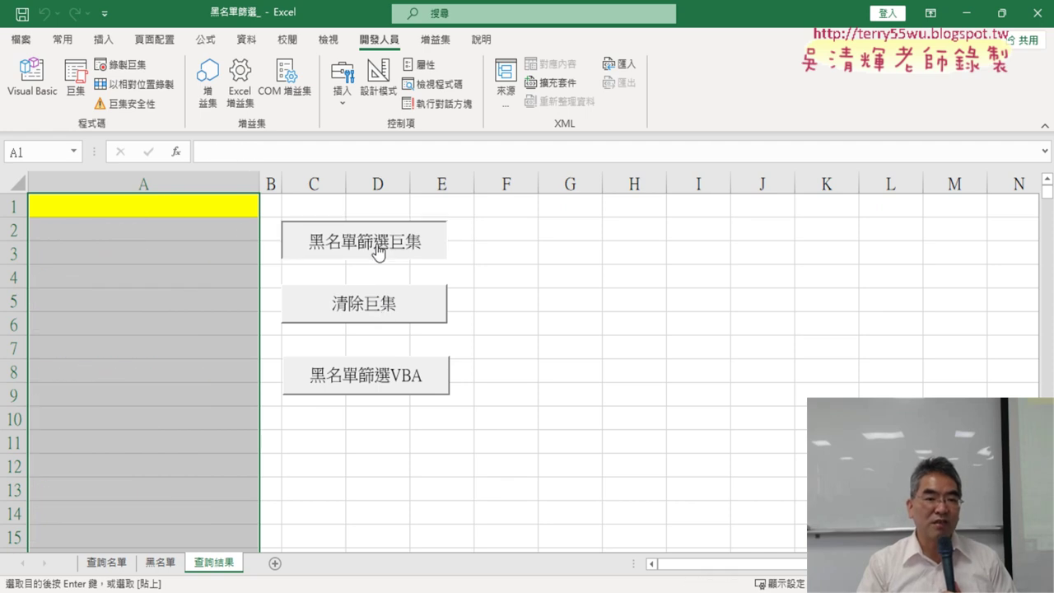
click(368, 318)
click(372, 244)
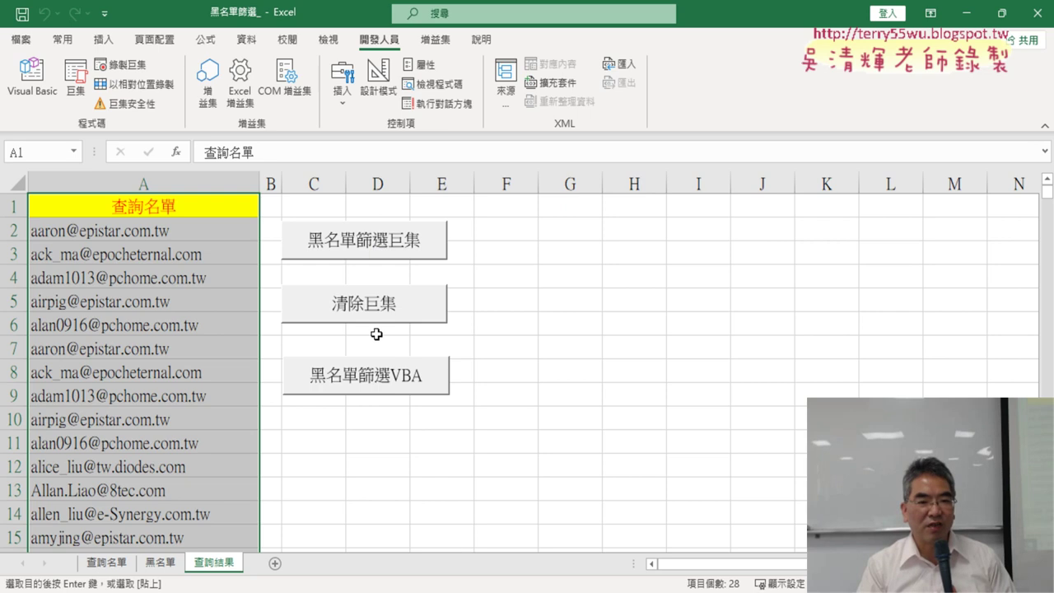
click(386, 316)
click(394, 253)
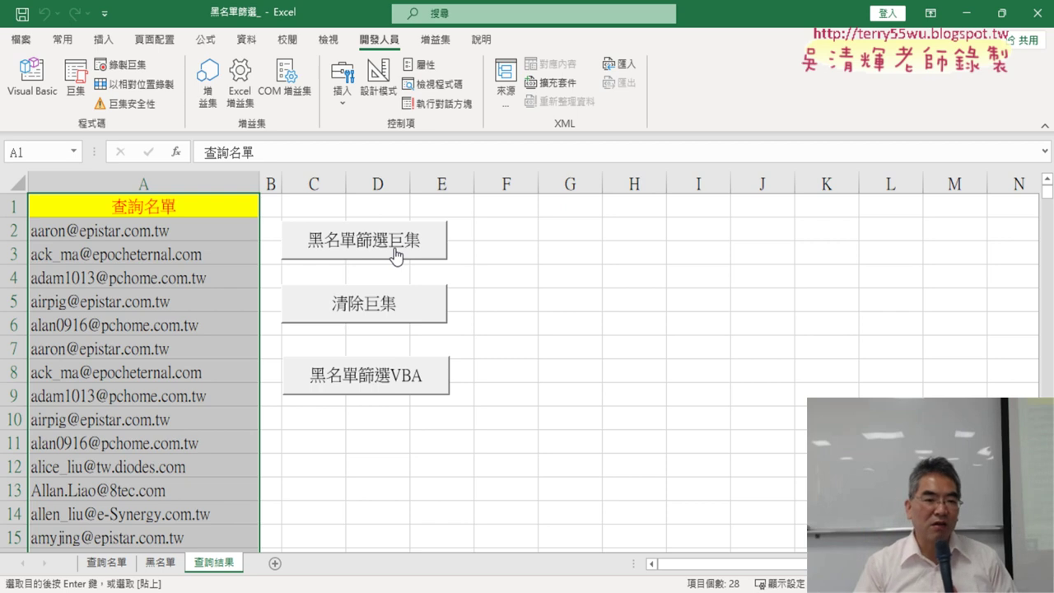
click(414, 326)
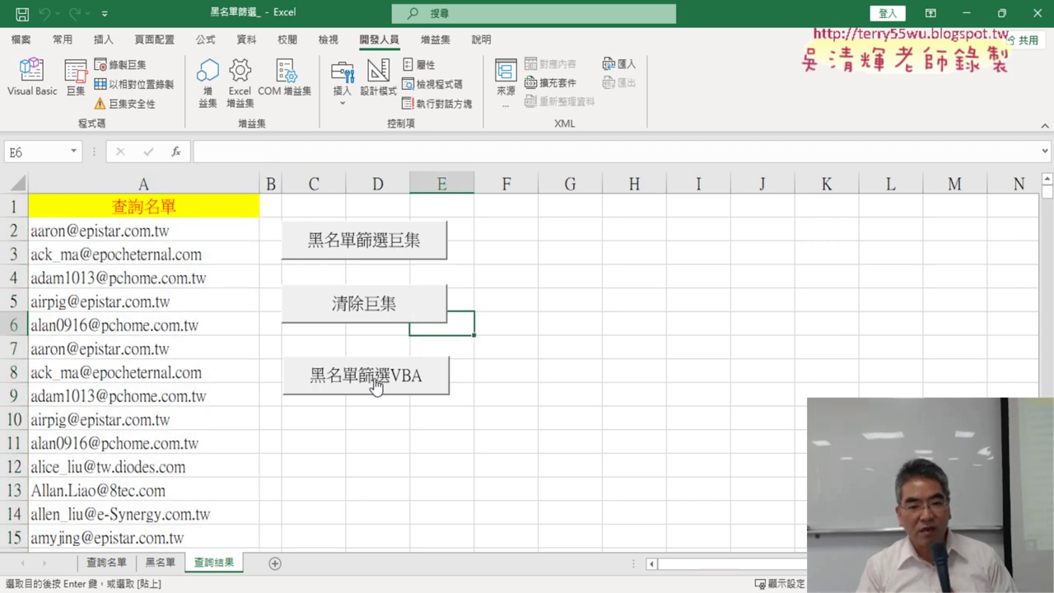
Test 黑名單篩選VBA twice with 清除巨集 between runs, then open the VBA editor with Alt+F11.
click(388, 315)
click(395, 384)
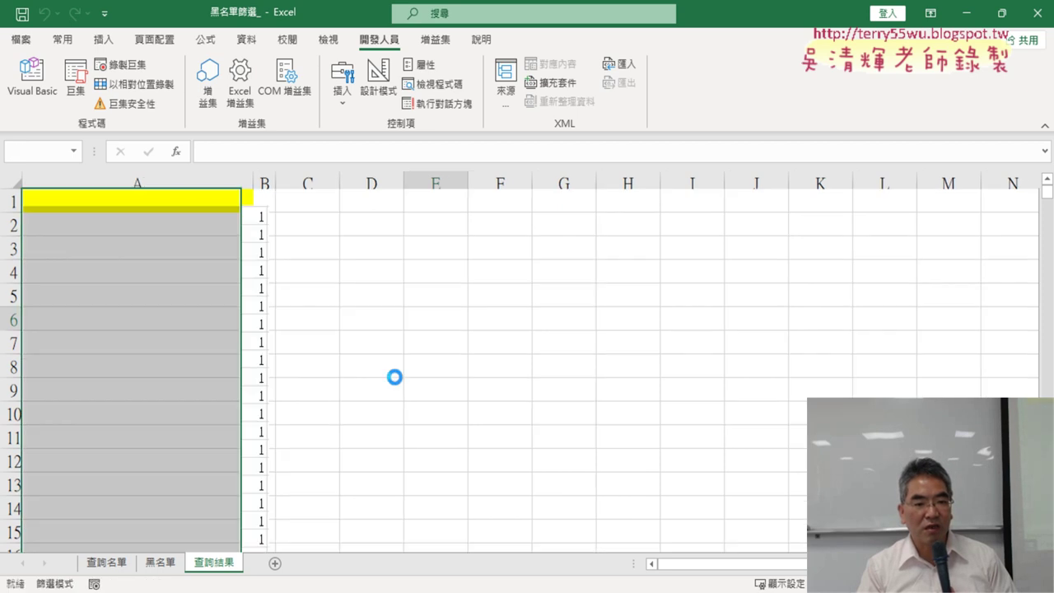
click(406, 321)
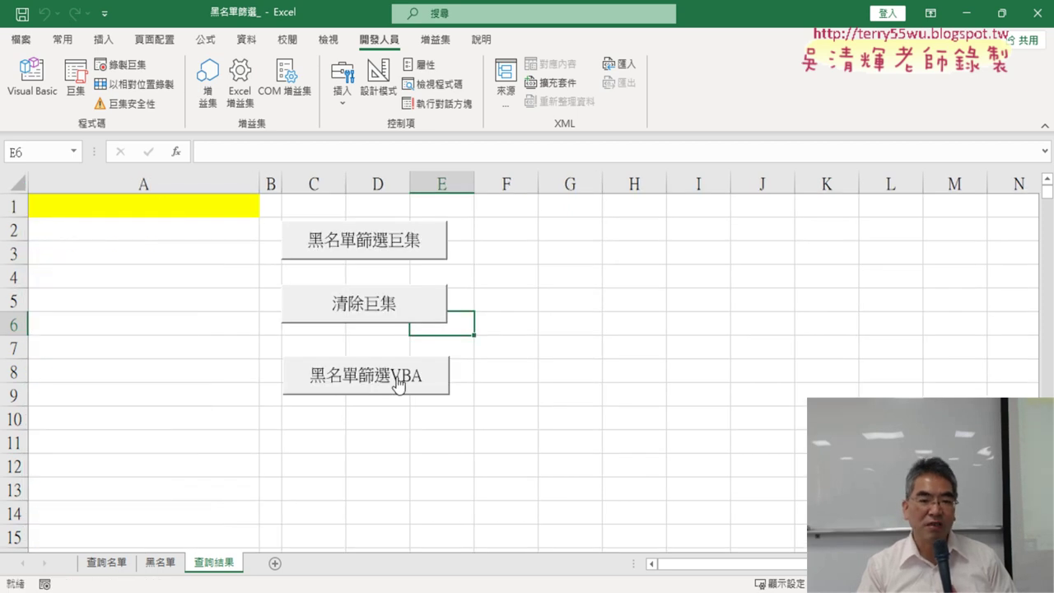
click(397, 384)
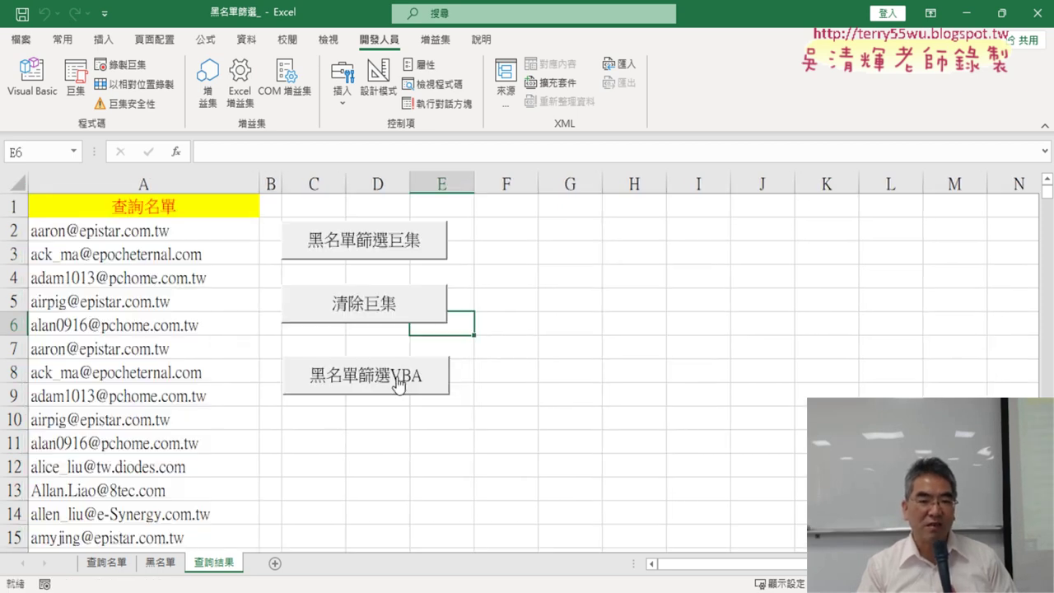
click(429, 298)
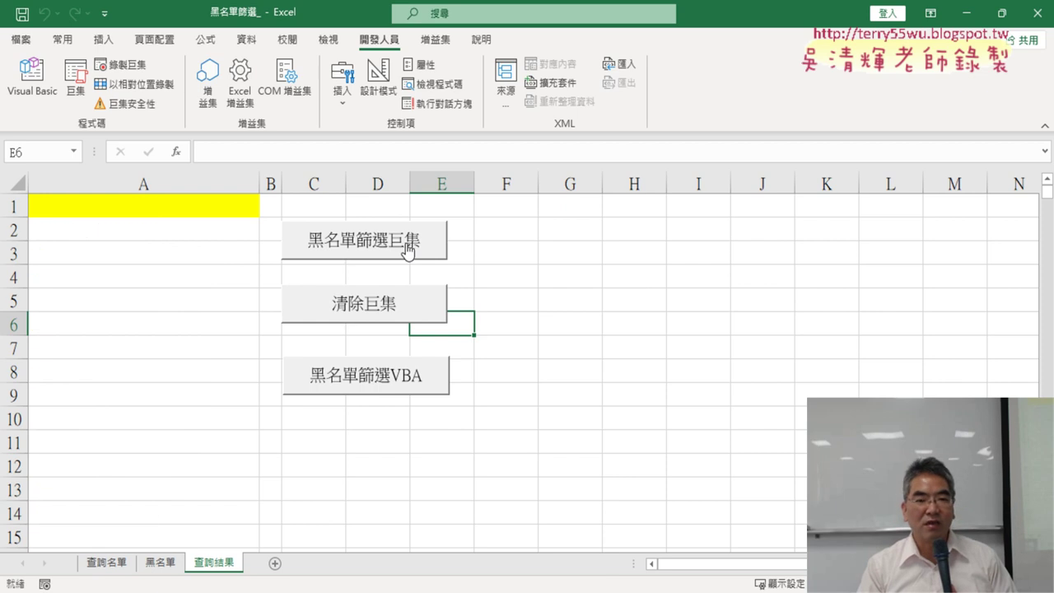
key(alt+F11)
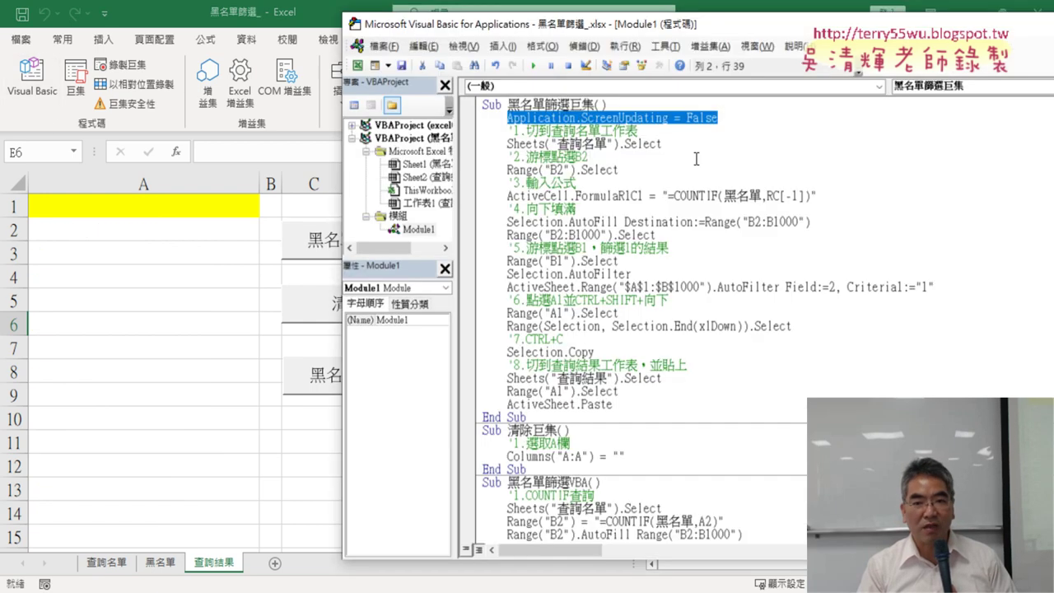
Copy the ScreenUpdating = False line into Sub 黑名單篩選VBA() as its indented first statement, then return to Excel.
right_click(713, 119)
click(741, 146)
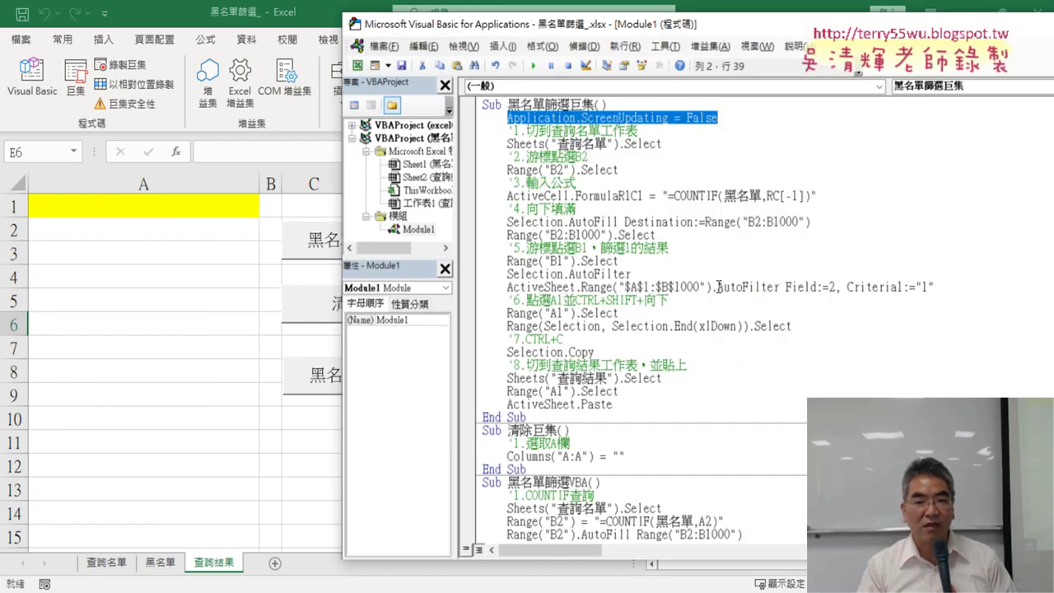
scroll(700, 442, down, 2)
click(633, 396)
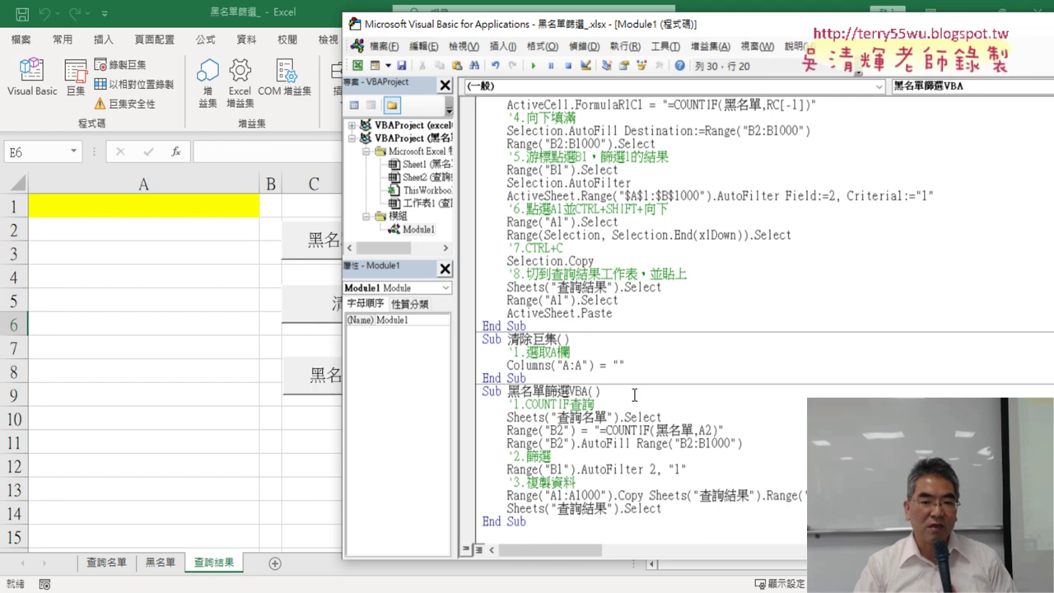
key(Return)
key(ctrl+v)
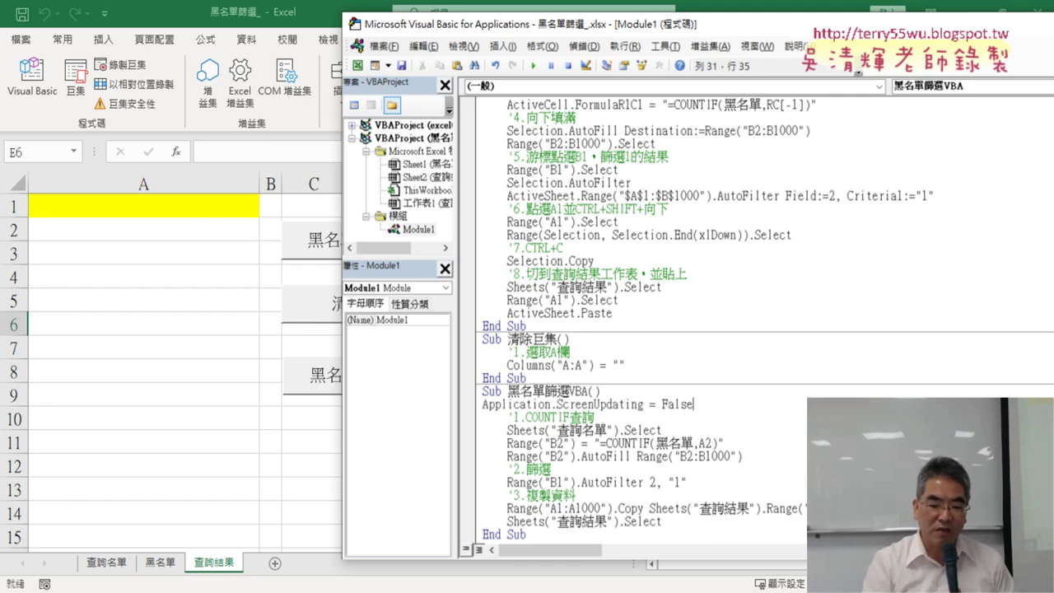
key(Home)
key(Tab)
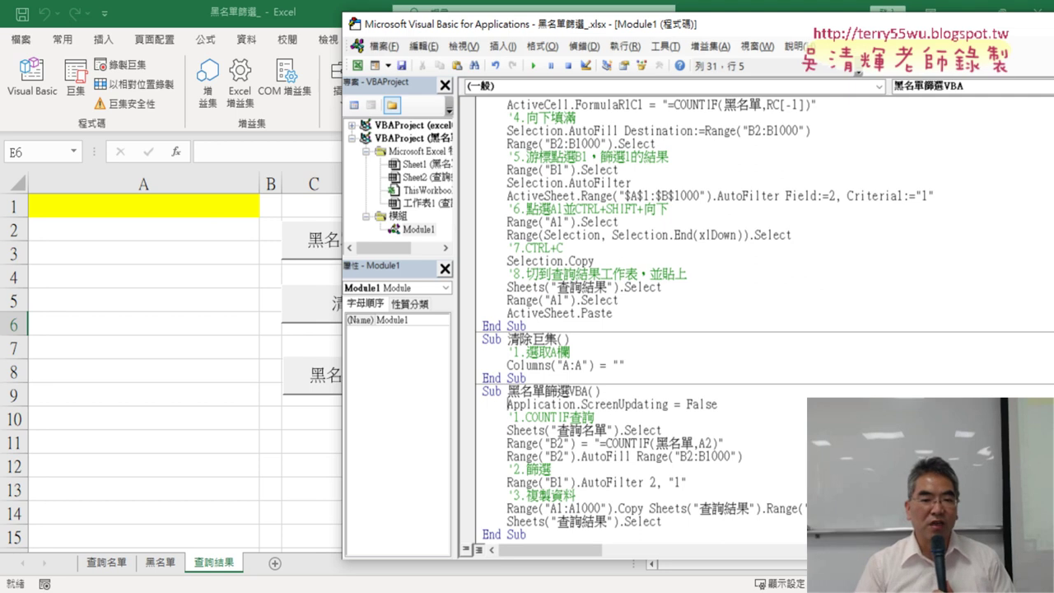
drag(728, 405, 481, 404)
click(338, 436)
click(364, 384)
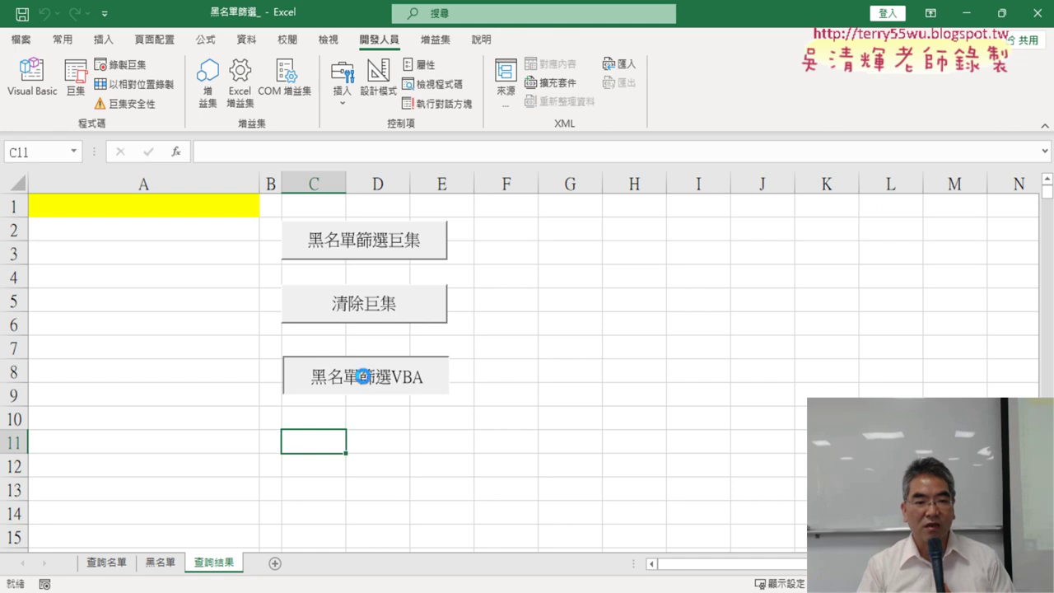
click(373, 306)
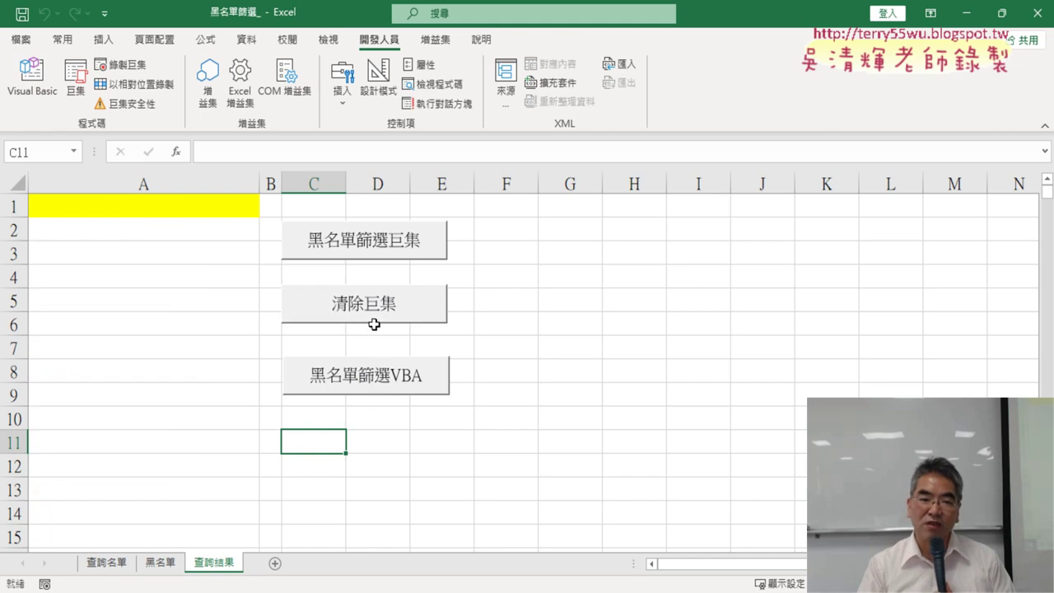
click(378, 381)
click(384, 316)
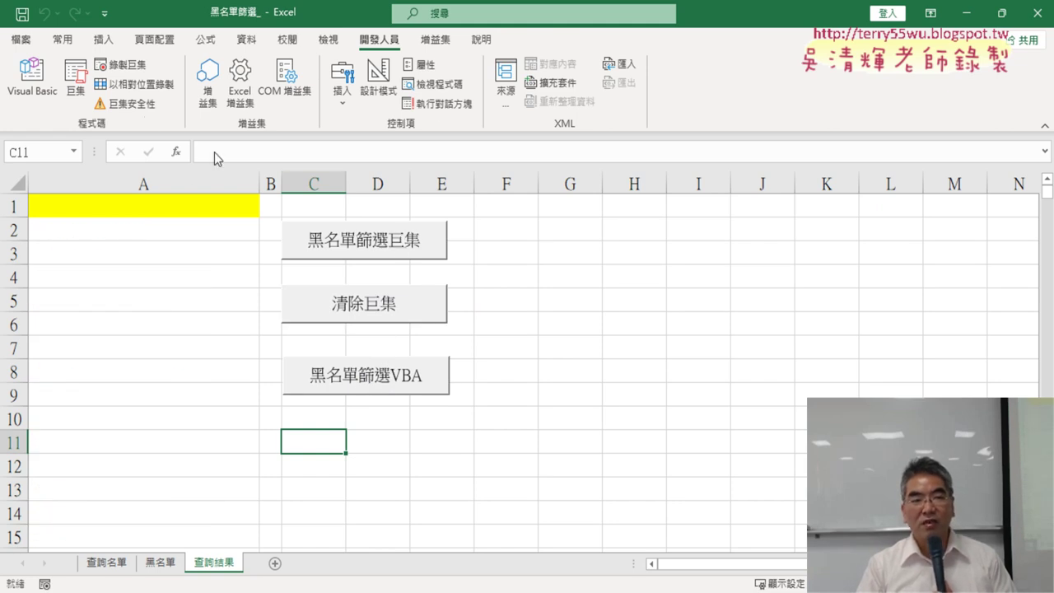
click(31, 78)
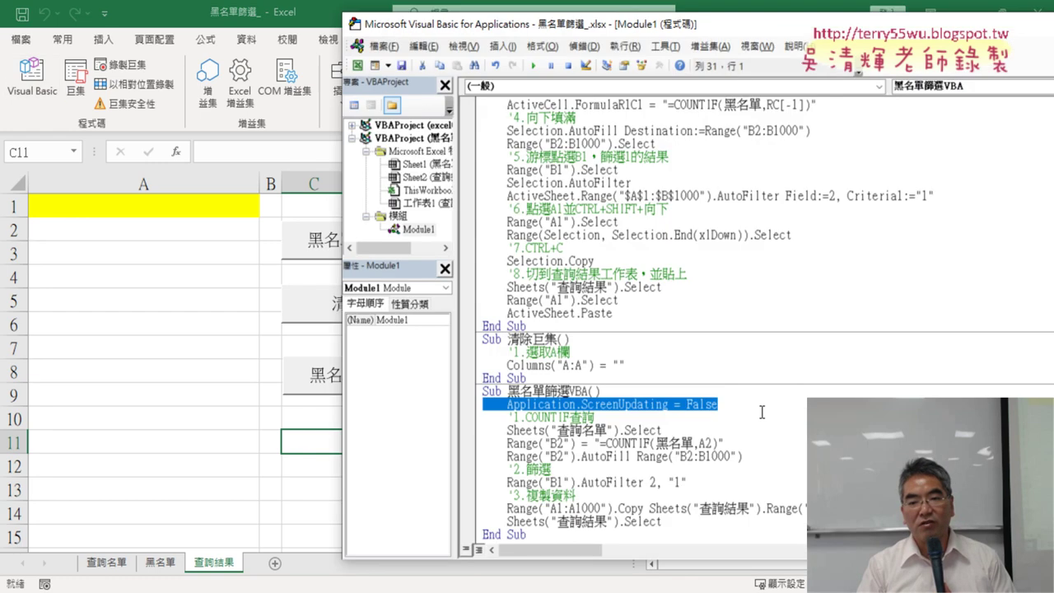
click(761, 412)
drag(724, 404, 463, 404)
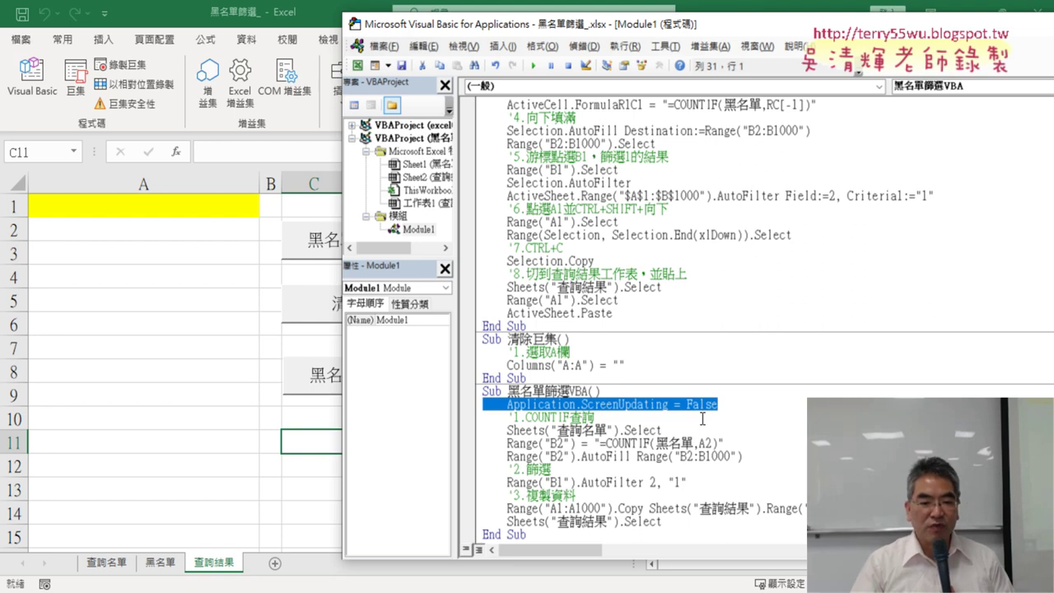
click(301, 412)
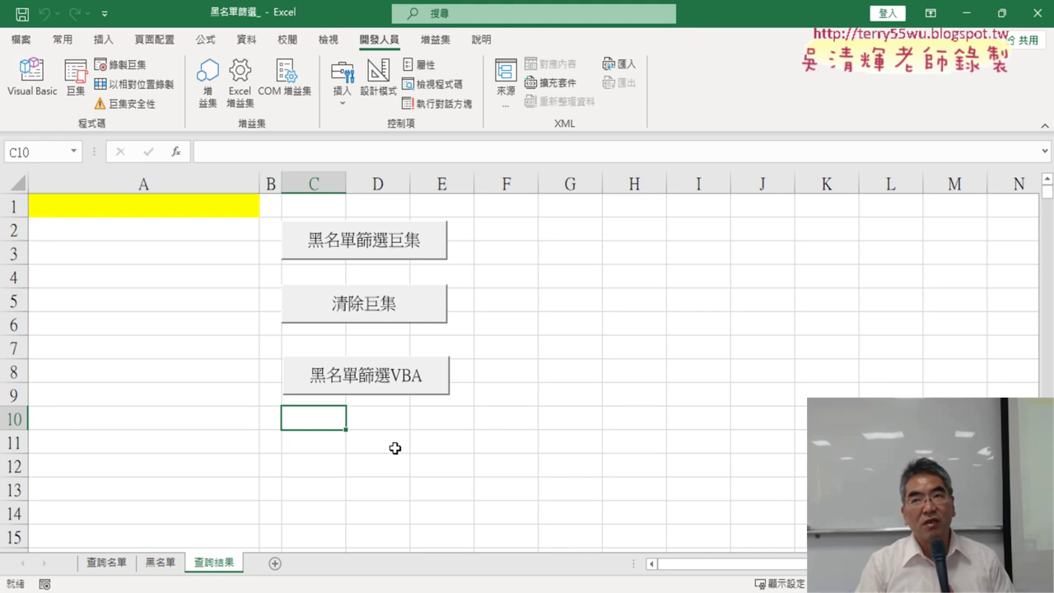
Run 黑名單篩選巨集 and 黑名單篩選VBA, clearing column A after each, then show the 資料 tab.
click(106, 563)
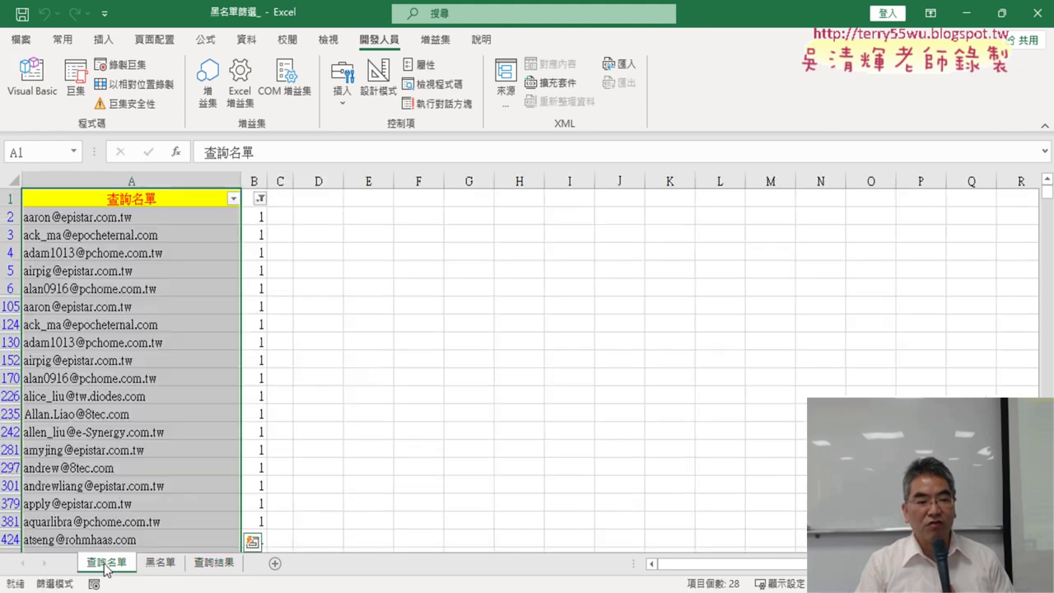
click(213, 562)
click(349, 240)
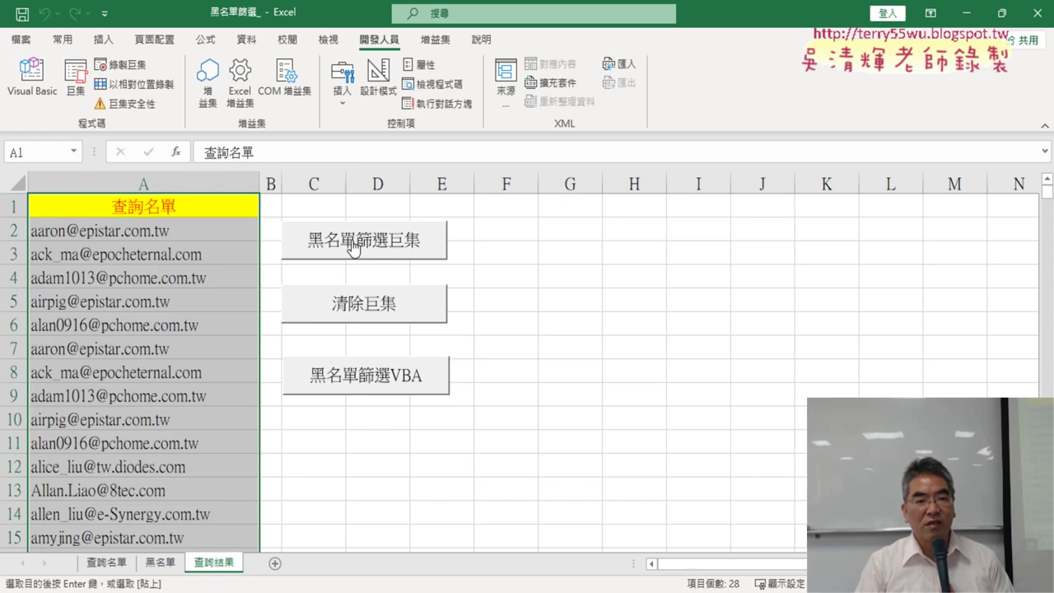
click(350, 319)
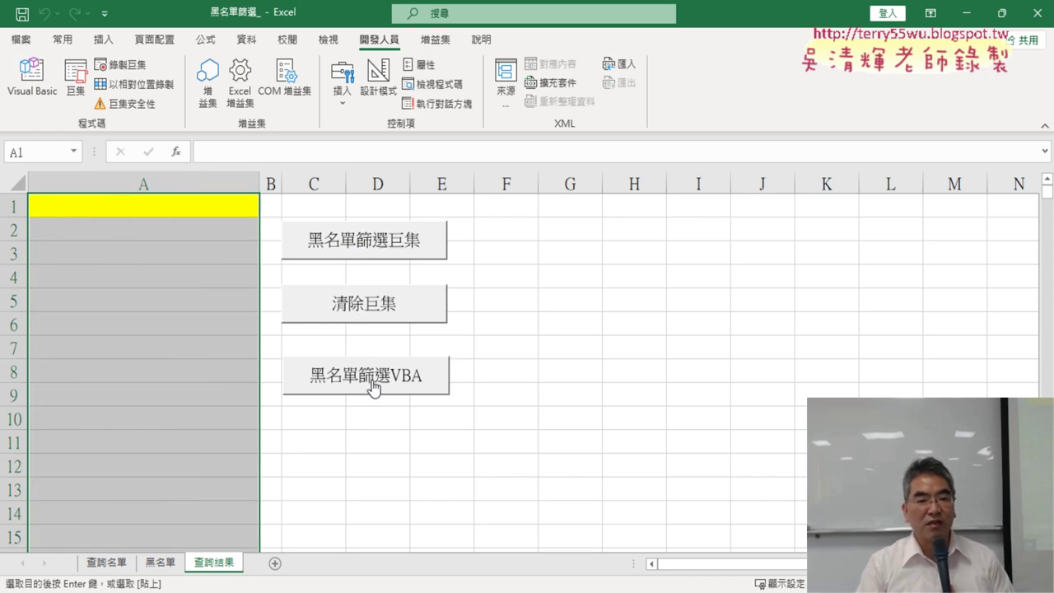
click(409, 388)
click(405, 307)
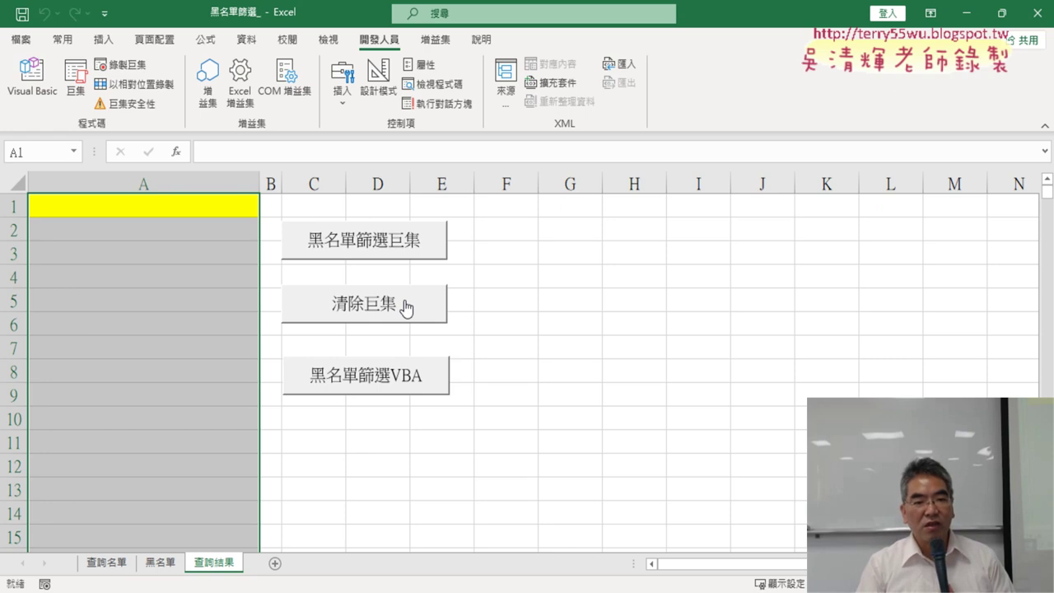
click(246, 40)
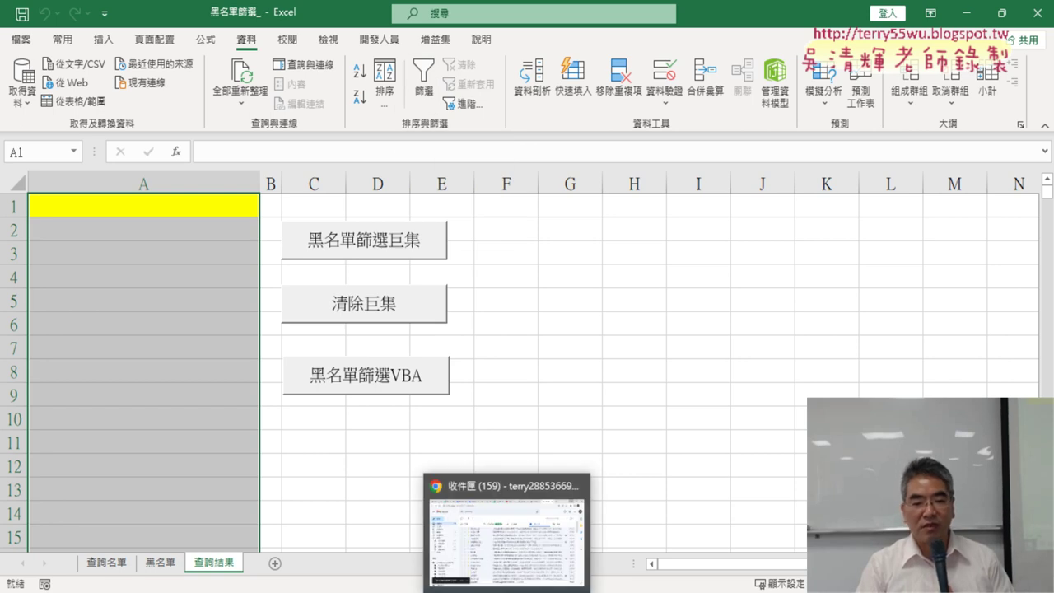
Click cell H7 to deselect column A and open the Windows clock flyout.
click(641, 355)
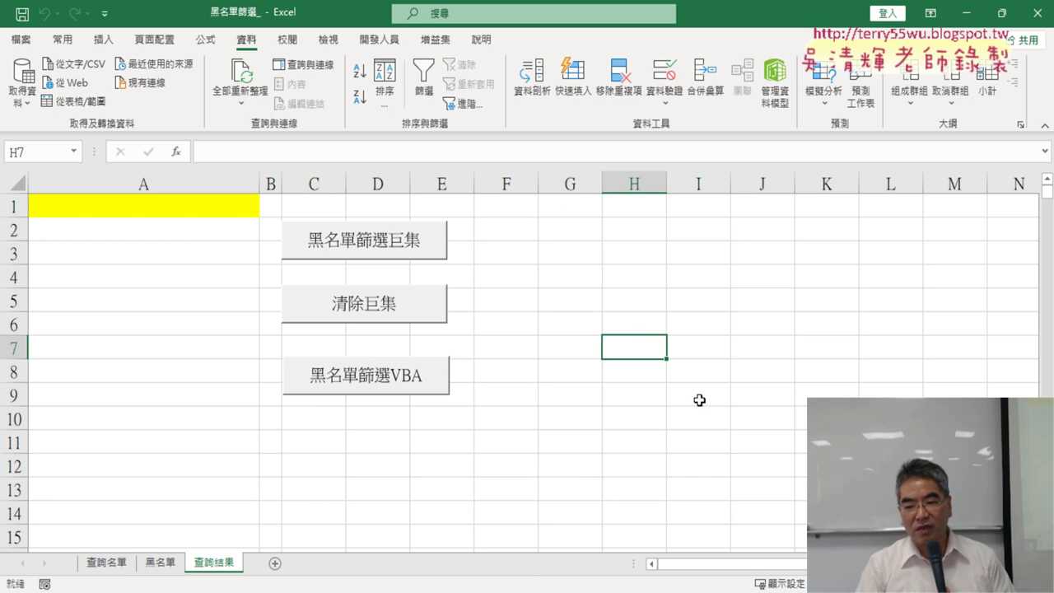
key(super+alt+d)
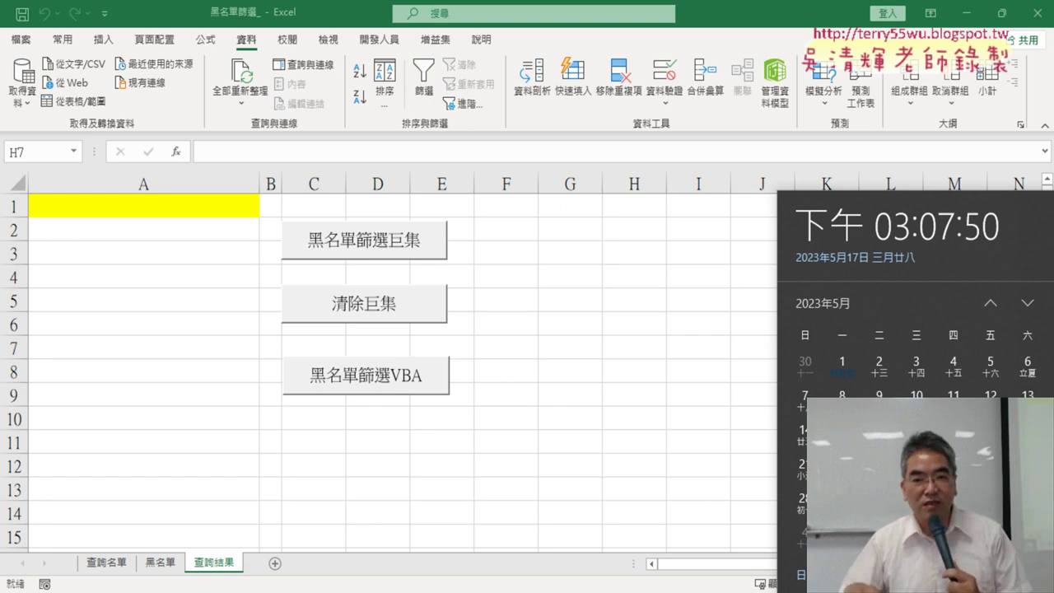
Reopen Module1 and scroll through both Subs' ScreenUpdating = False lines, then show the clock again.
click(387, 46)
click(377, 40)
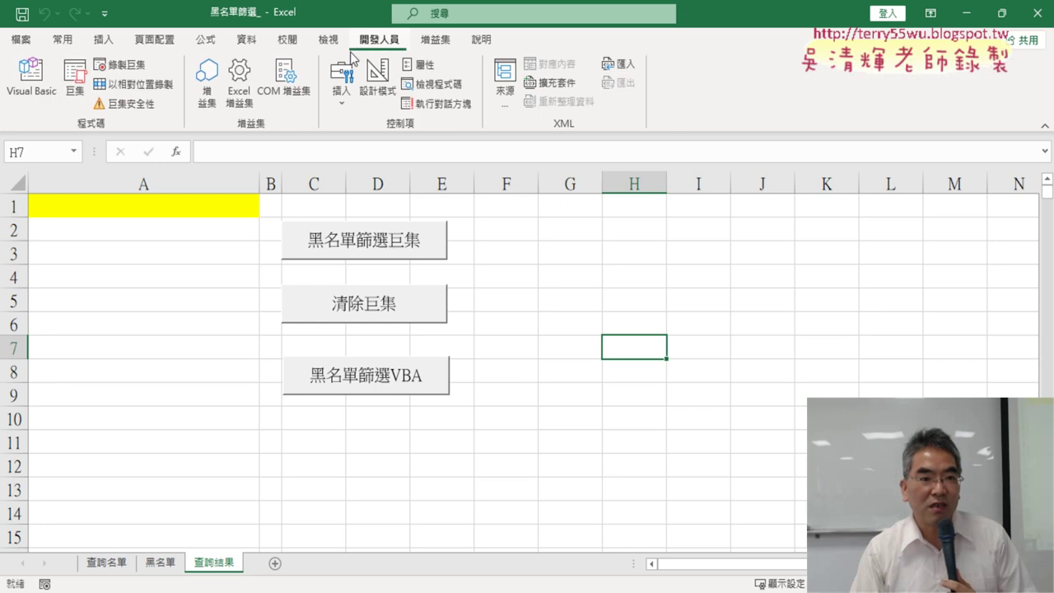
click(32, 83)
scroll(658, 384, up, 2)
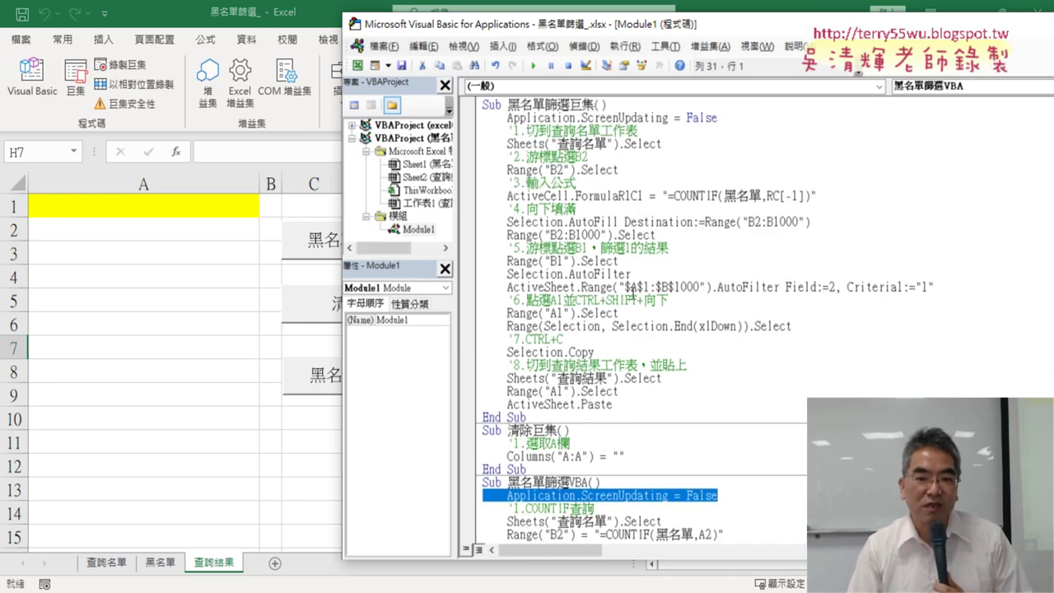
scroll(675, 397, down, 3)
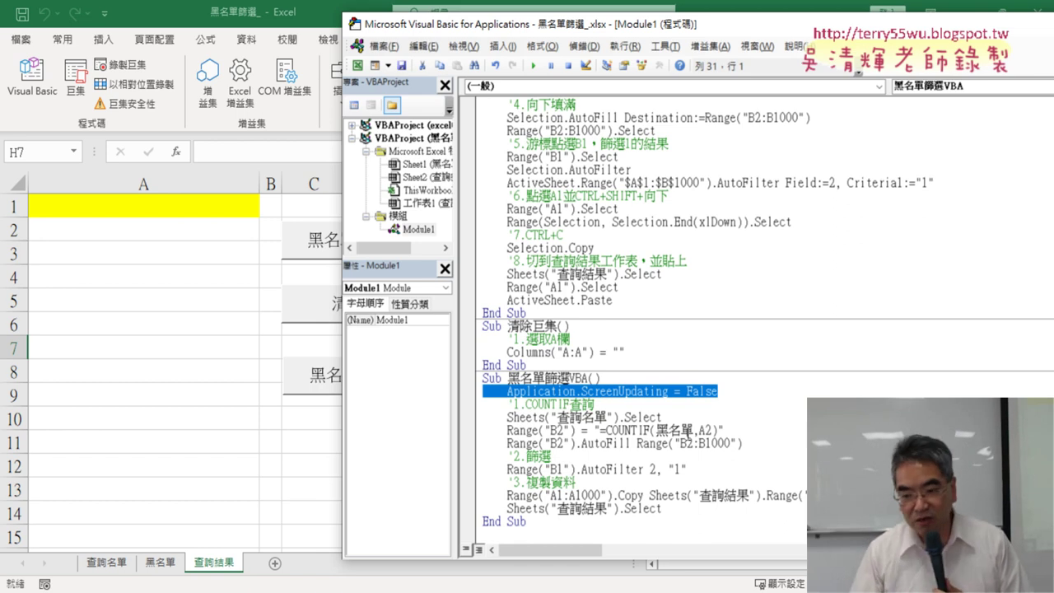
key(alt+Tab)
key(super+alt+d)
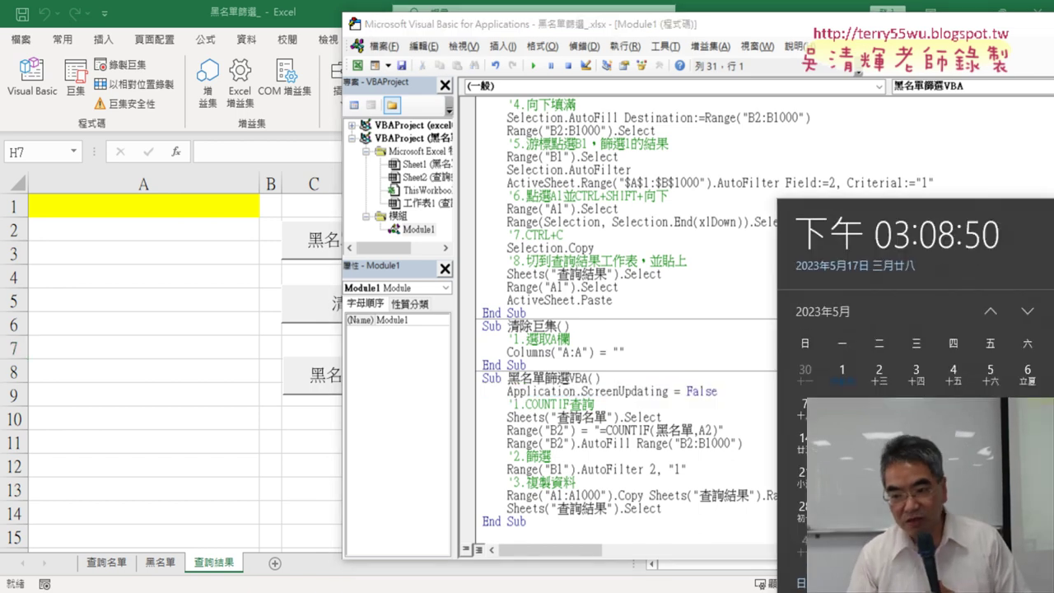